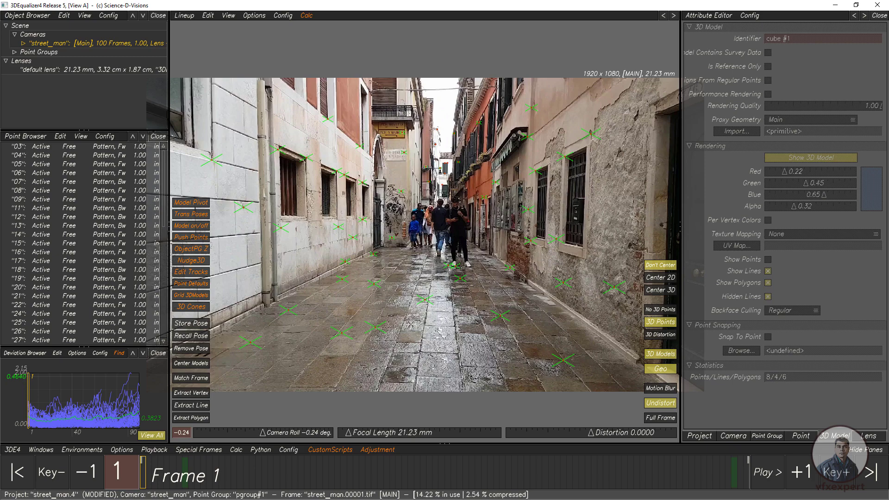
Review the tracked street_man shot along the timeline and inspect its camera and points in the perspective 3D orientation view
mouse_move(165, 478)
mouse_down()
mouse_move(391, 472)
mouse_move(143, 472)
mouse_up()
click(184, 16)
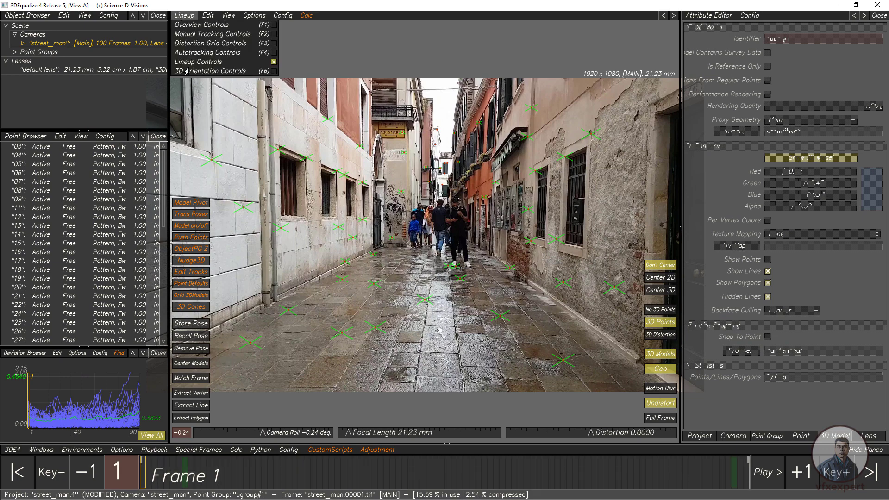
click(199, 71)
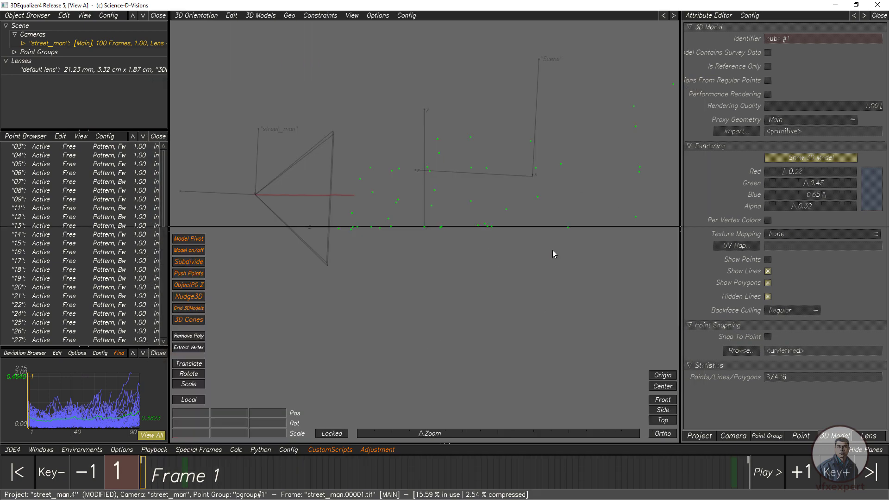
click(663, 433)
drag(463, 319, 416, 346)
click(199, 16)
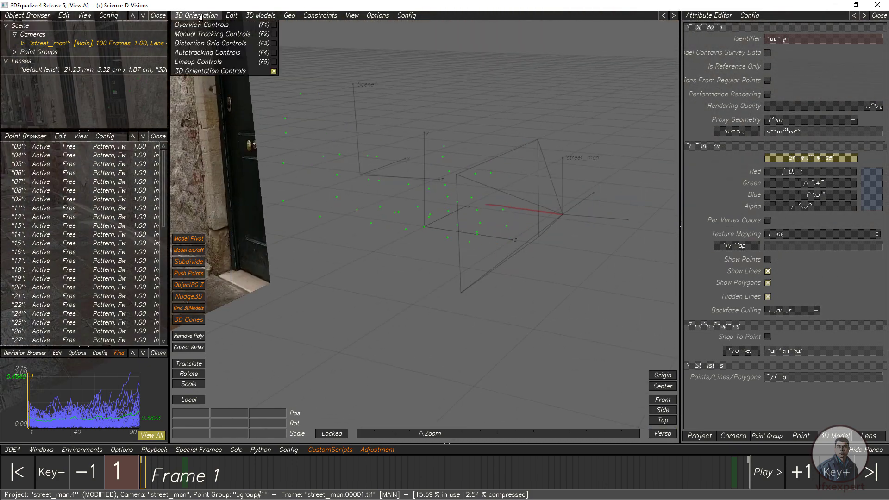
click(196, 64)
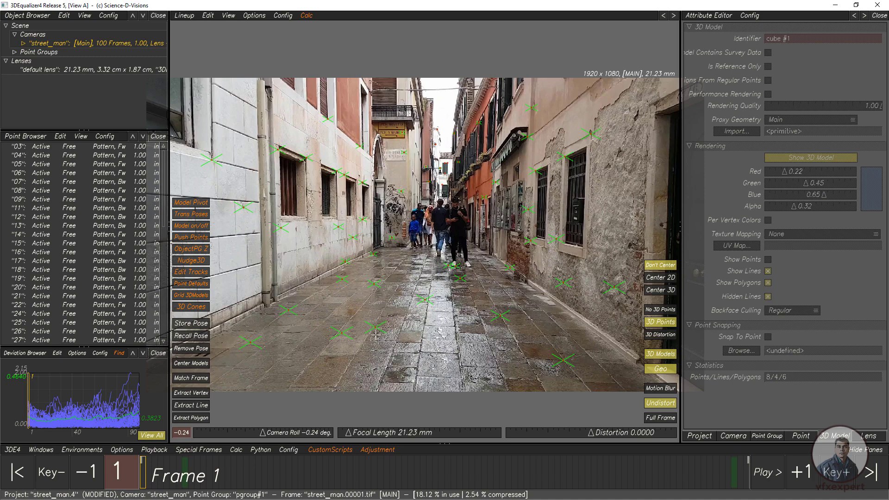
drag(216, 476, 143, 472)
Export the project as the After Effects script 3detoaftereffects in the New Vfx Footage\3DE2AE folder on drive H, keeping the composition name 3DEComp
click(10, 452)
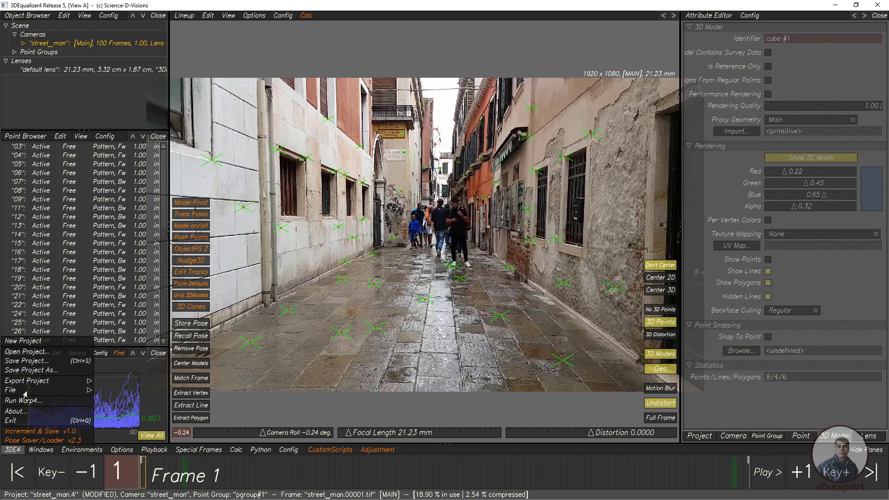
mouse_move(52, 385)
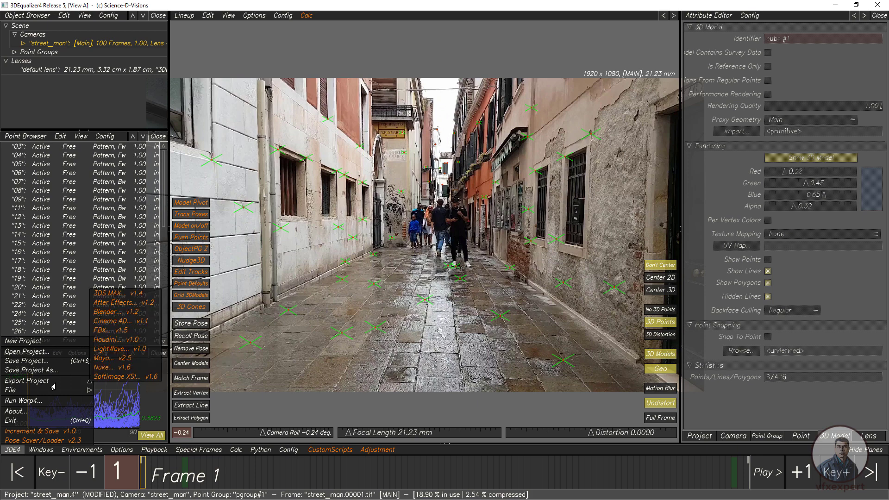
click(143, 303)
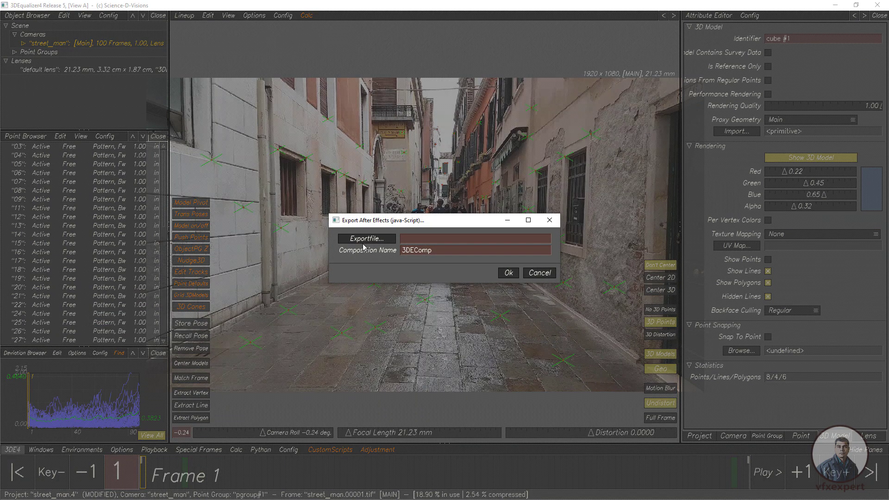
click(365, 239)
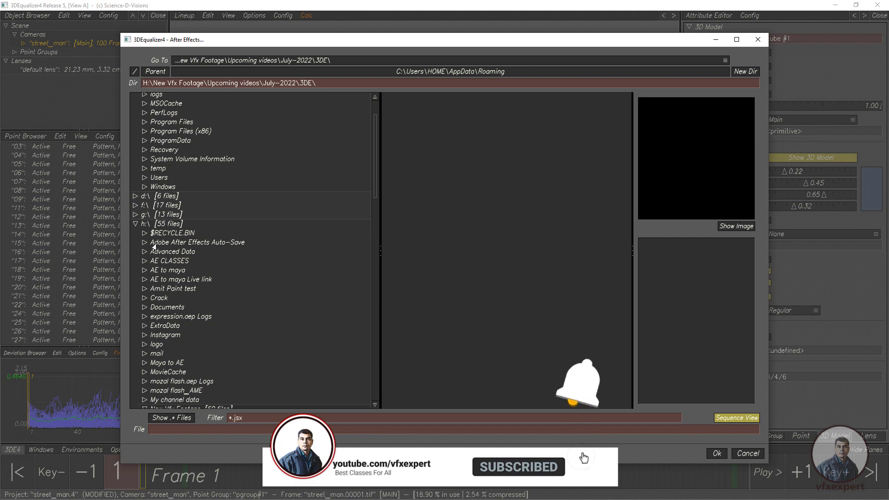
scroll(155, 311, down, 3)
click(160, 327)
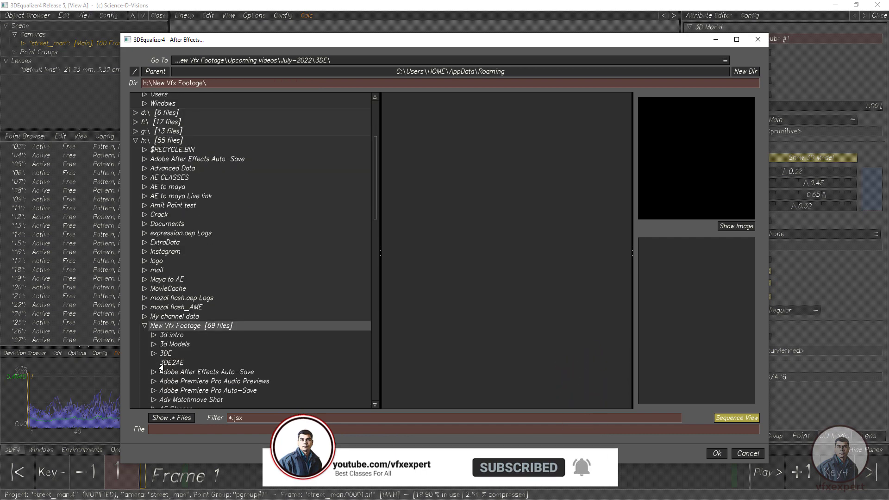
click(172, 364)
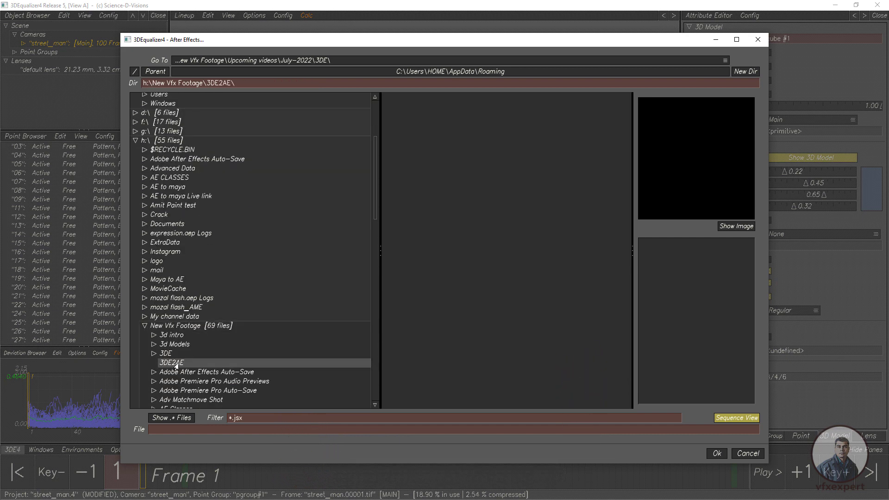
click(192, 430)
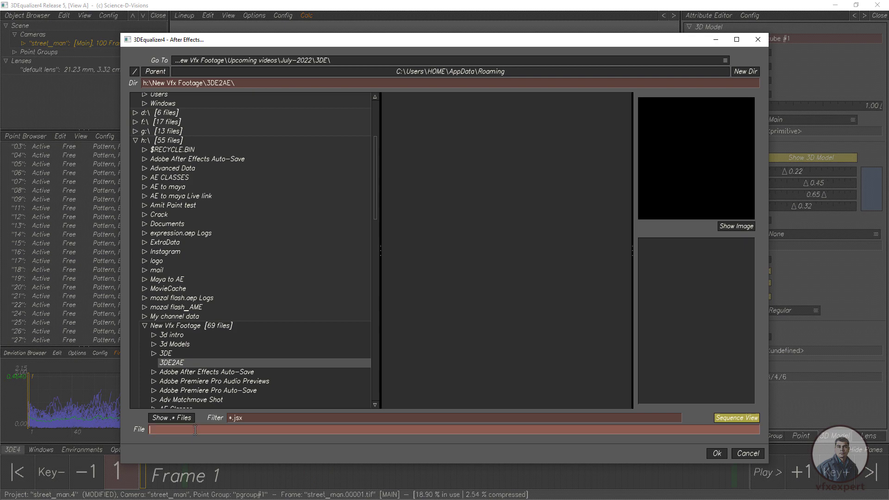
text(3detoaftereffects)
click(714, 456)
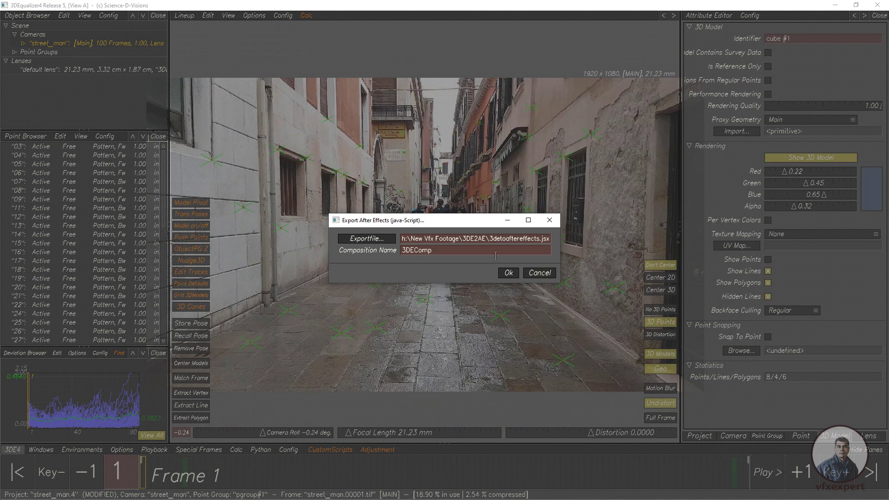
click(508, 273)
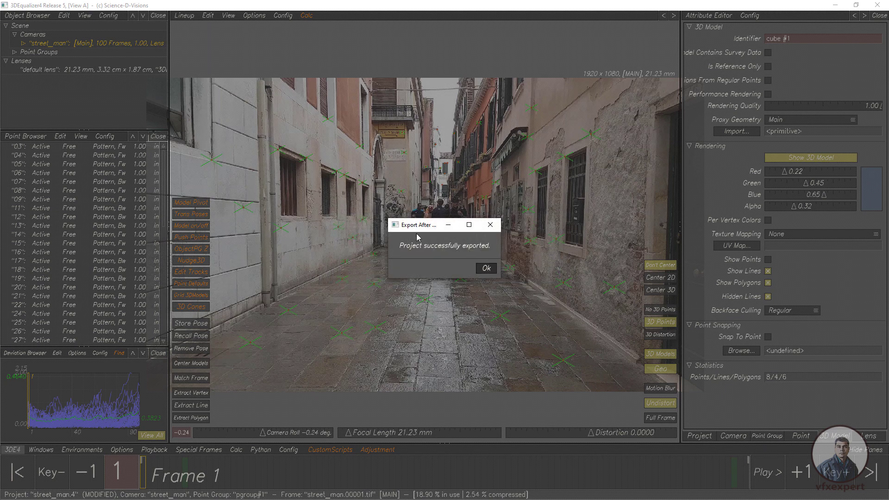
click(484, 269)
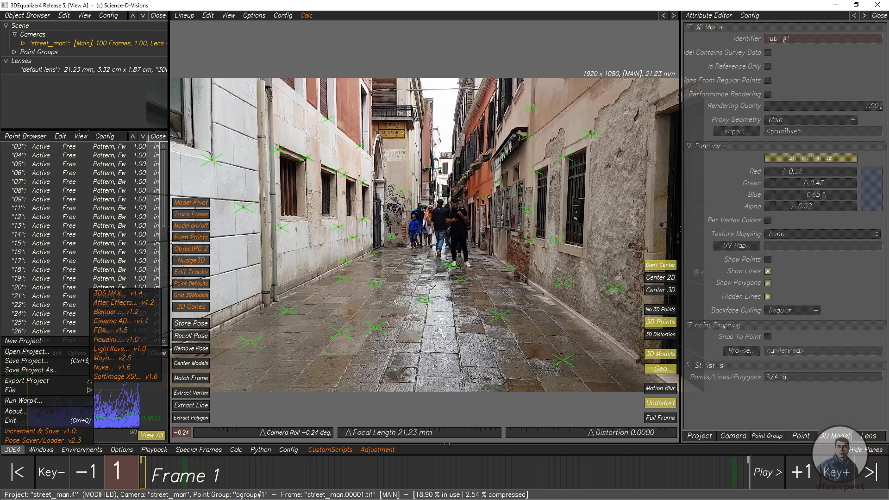
Check the street_man camera's first frame number and frame rate in its footage attributes
click(725, 438)
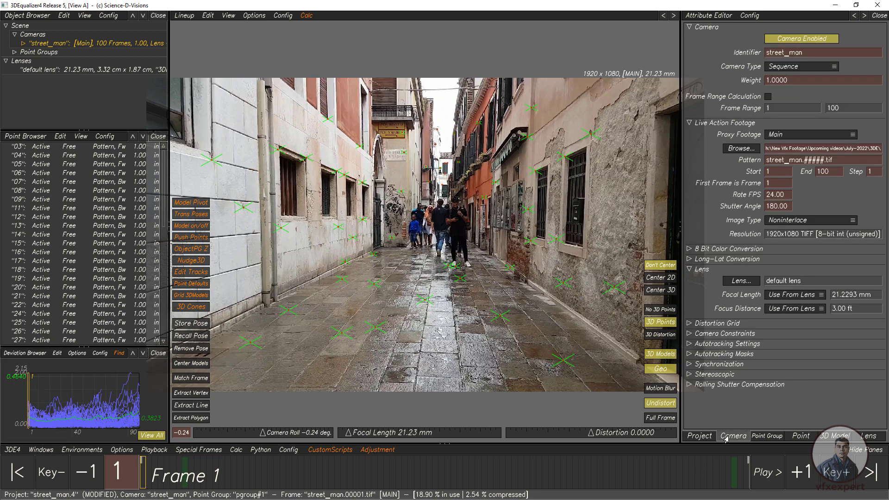
click(777, 183)
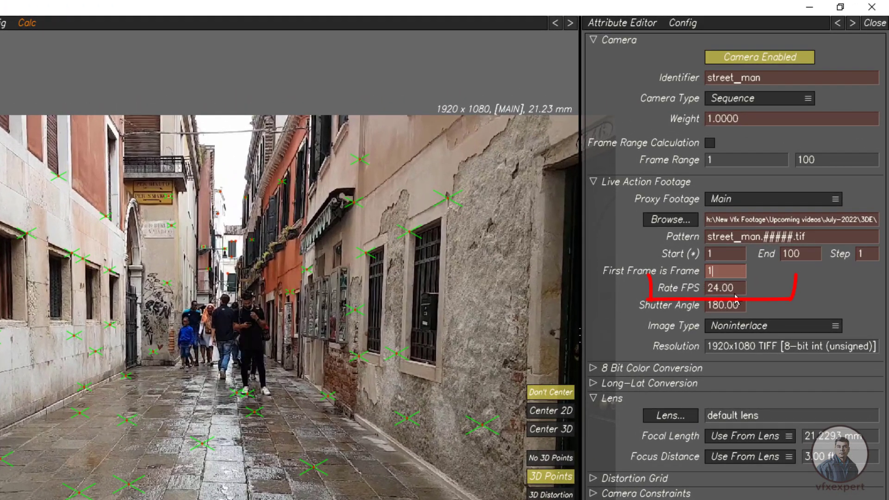
click(734, 286)
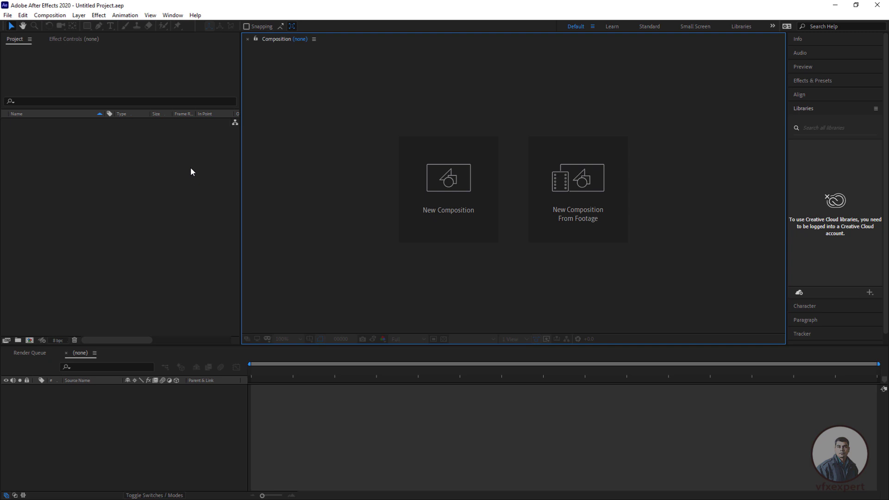
Switch to After Effects and run the 3detoaftereffects script file from the New Vfx Footage\3DE2AE folder
click(8, 15)
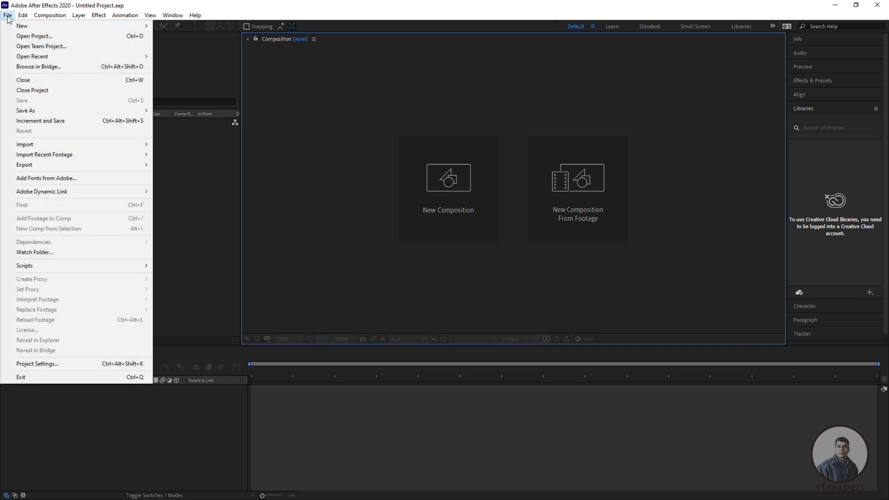
mouse_move(59, 266)
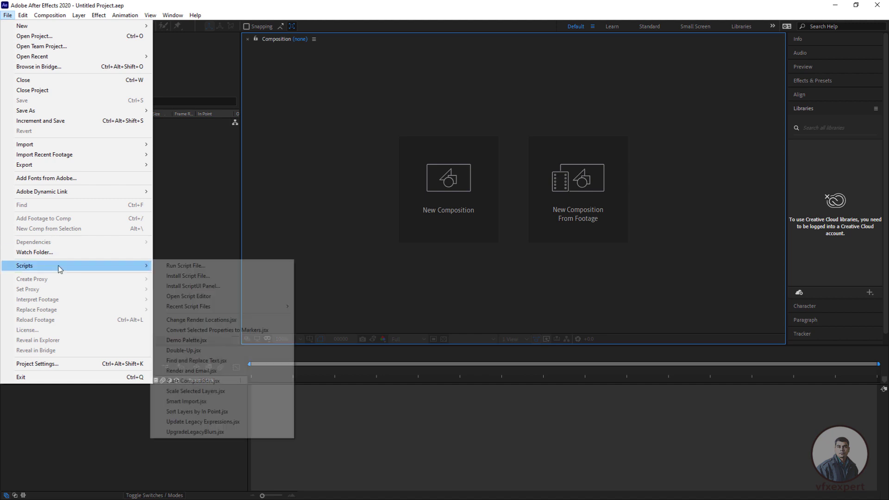
click(205, 268)
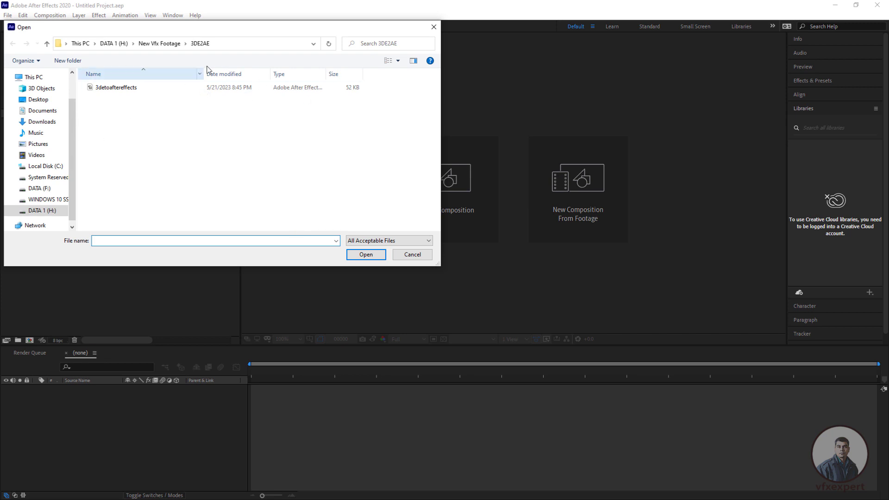
click(164, 44)
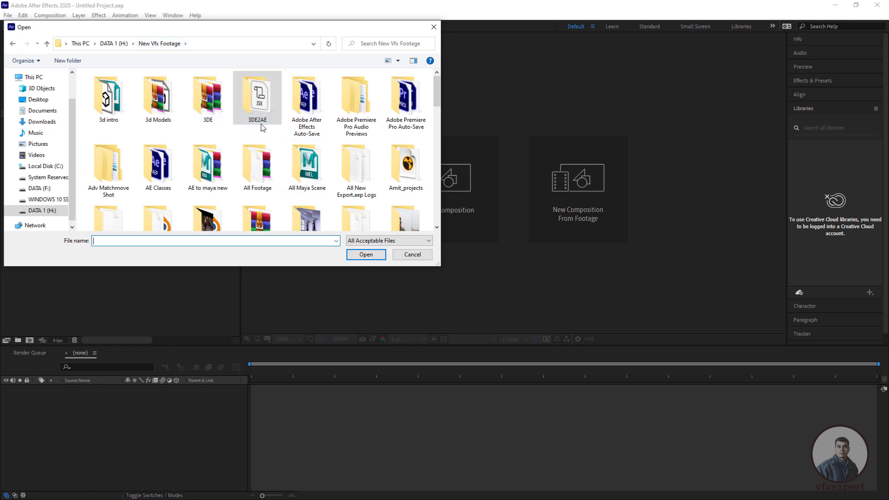
double_click(264, 103)
click(126, 89)
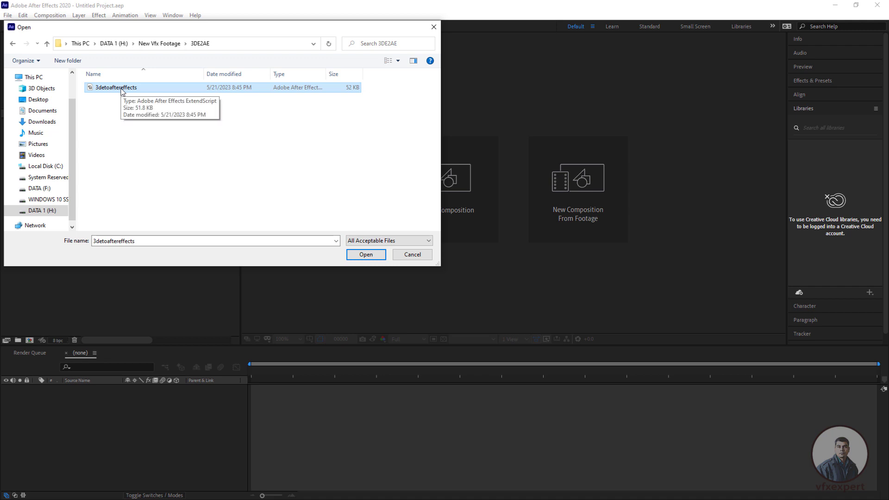
click(370, 255)
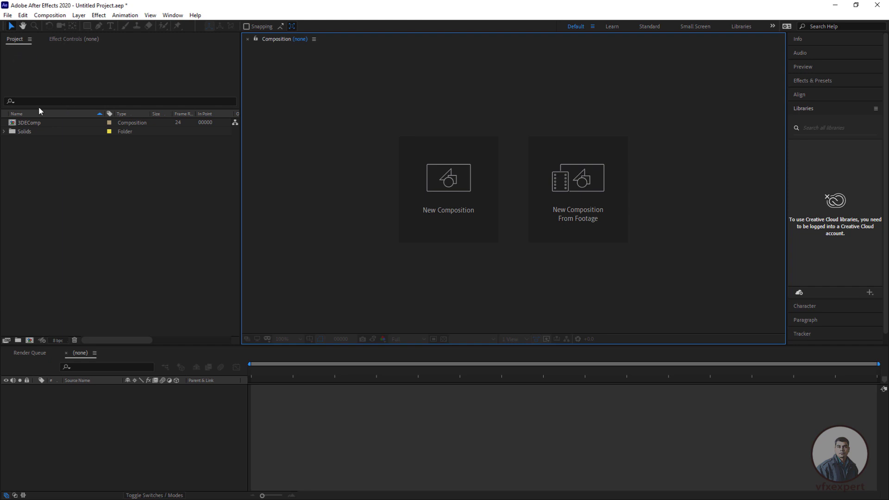
Open the 3DEComp composition and preview its camera motion at frames 10 and 41
click(33, 123)
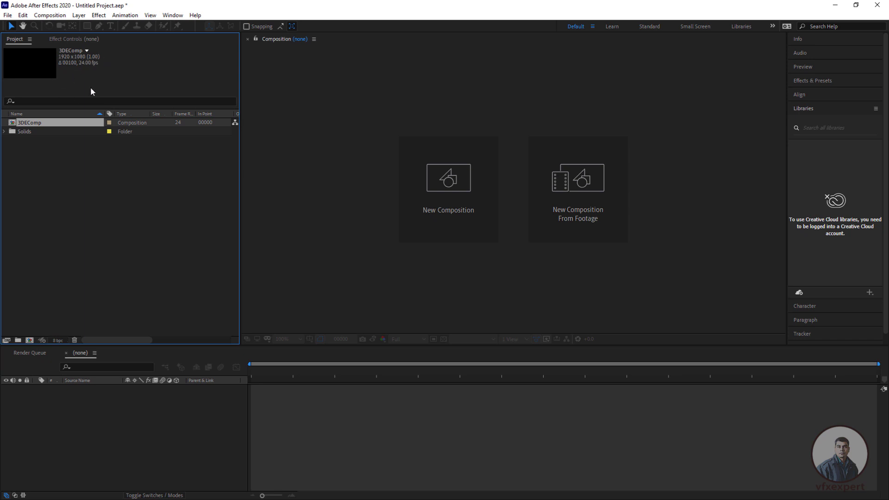
double_click(23, 123)
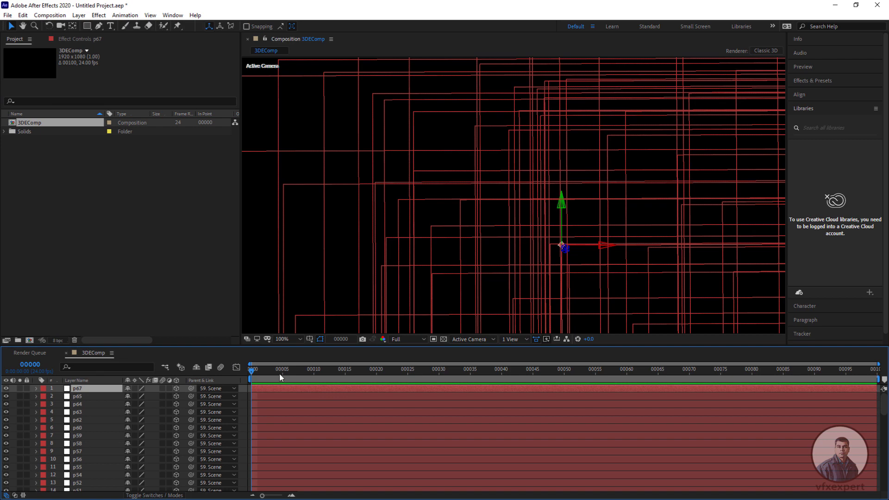
click(312, 375)
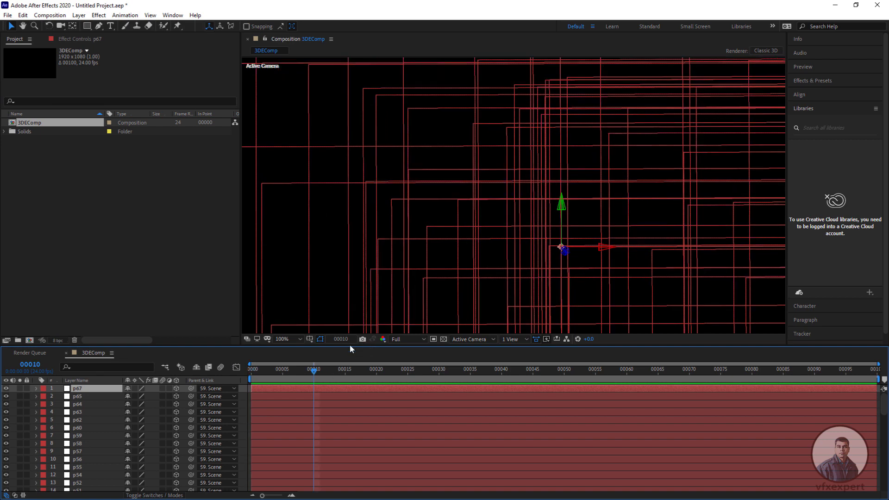
click(506, 370)
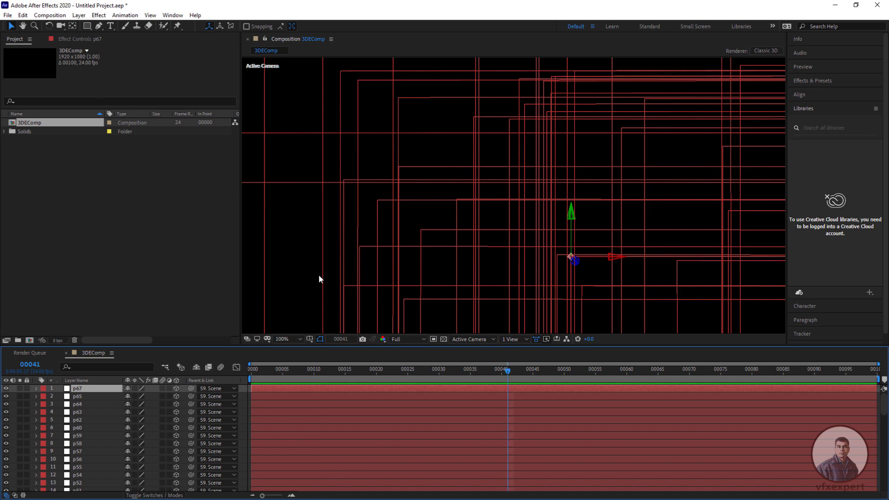
Import the street_man TIFF sequence as footage from the July-2022\3DE folder, starting at street_man.00001
click(7, 15)
mouse_move(46, 144)
click(176, 145)
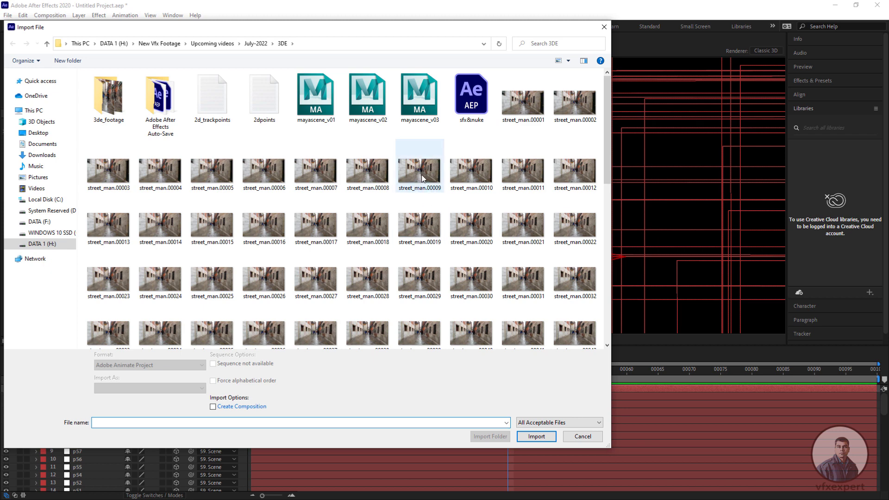
click(519, 119)
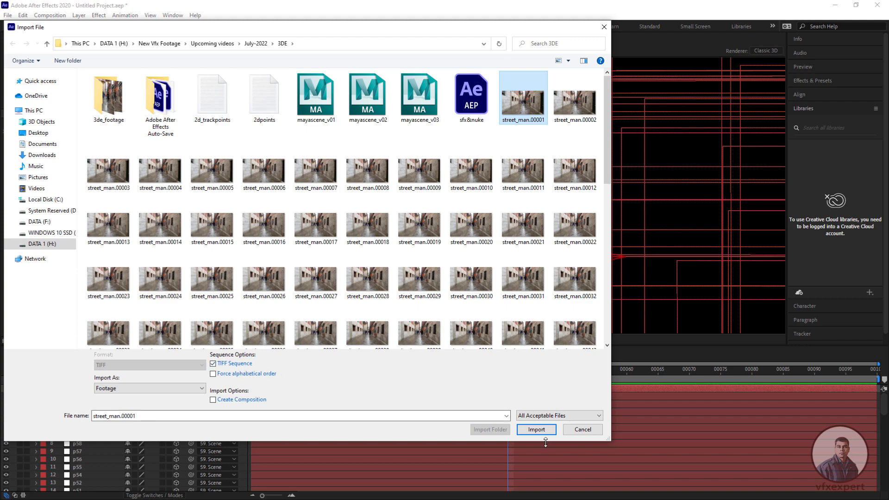
click(537, 430)
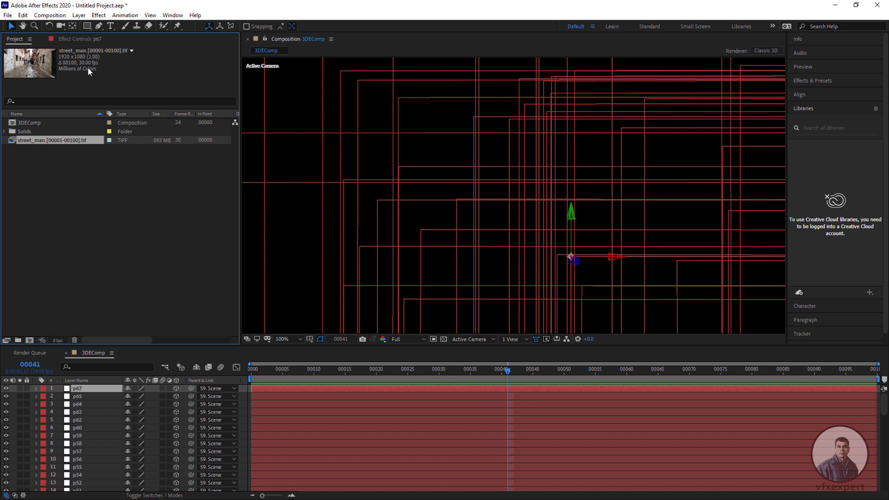
Compare the frame rate and duration of 3DEComp with those of the street_man image sequence
click(38, 121)
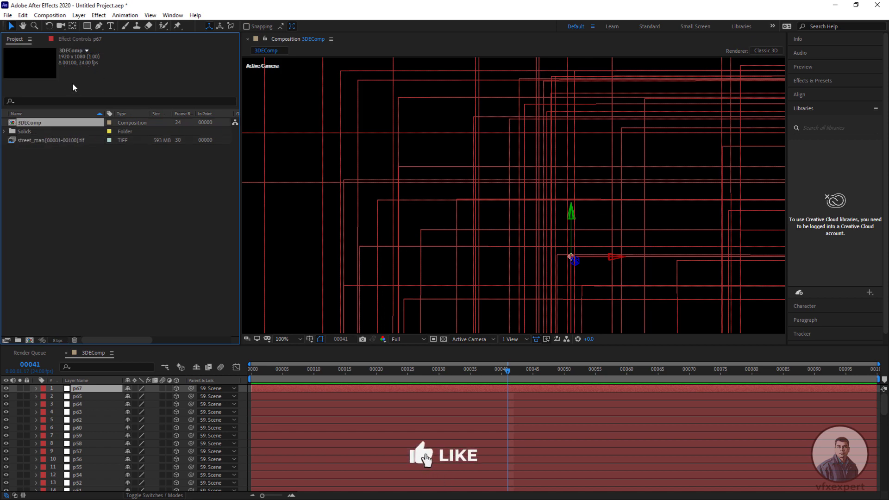
click(64, 140)
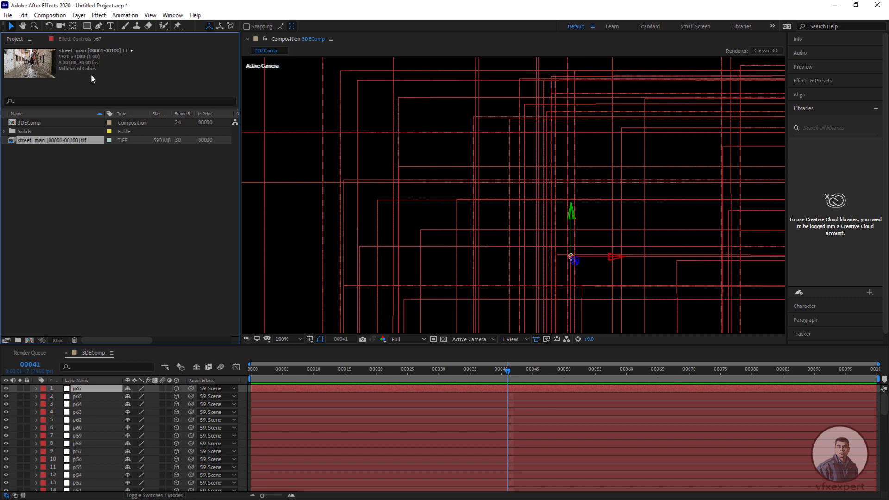
click(40, 123)
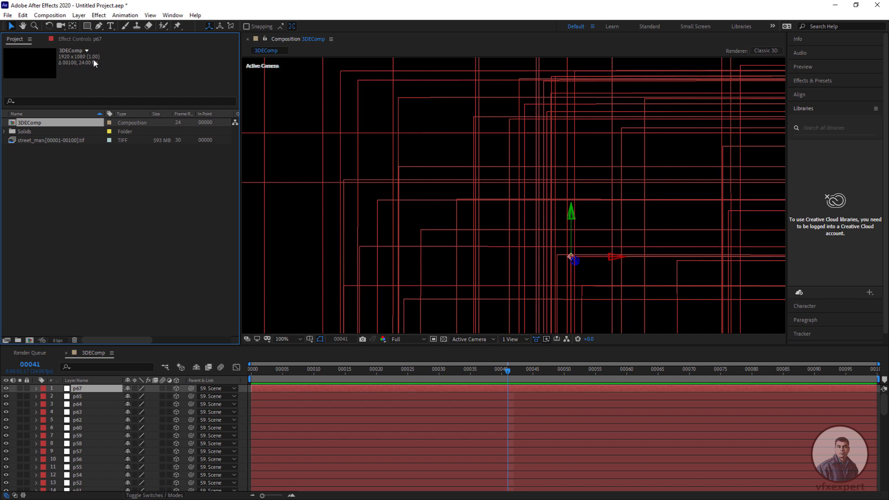
Interpret the street_man TIFF sequence at an assumed frame rate of 24 frames per second
click(67, 139)
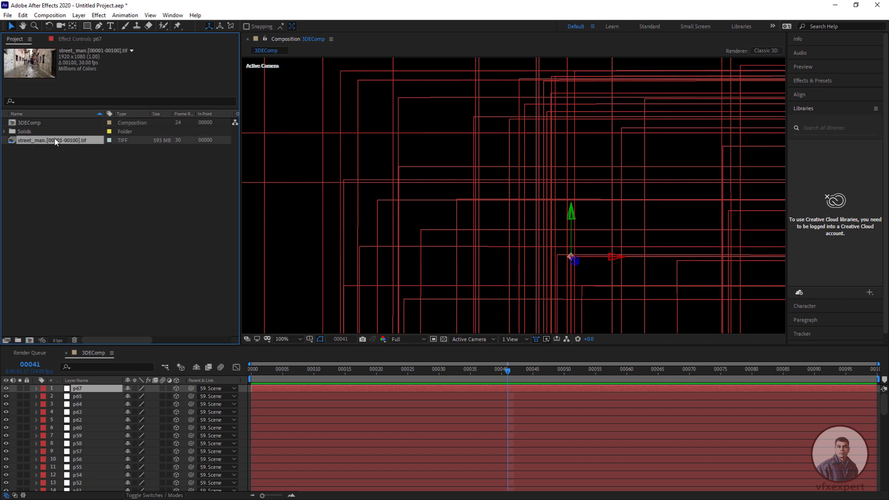
right_click(74, 143)
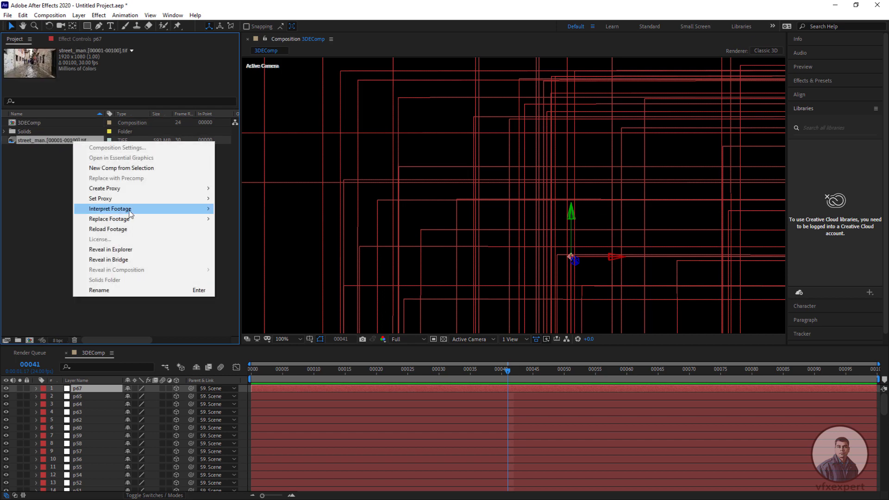
mouse_move(130, 212)
click(242, 213)
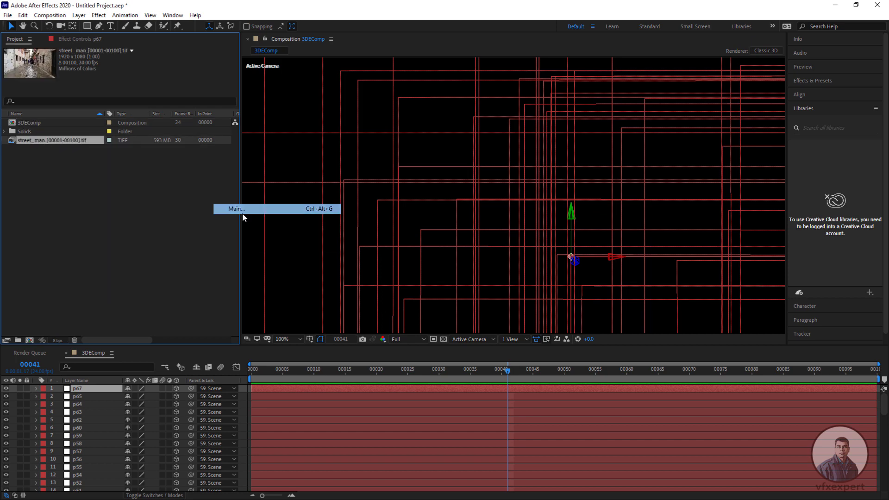
click(347, 198)
double_click(414, 195)
text(24)
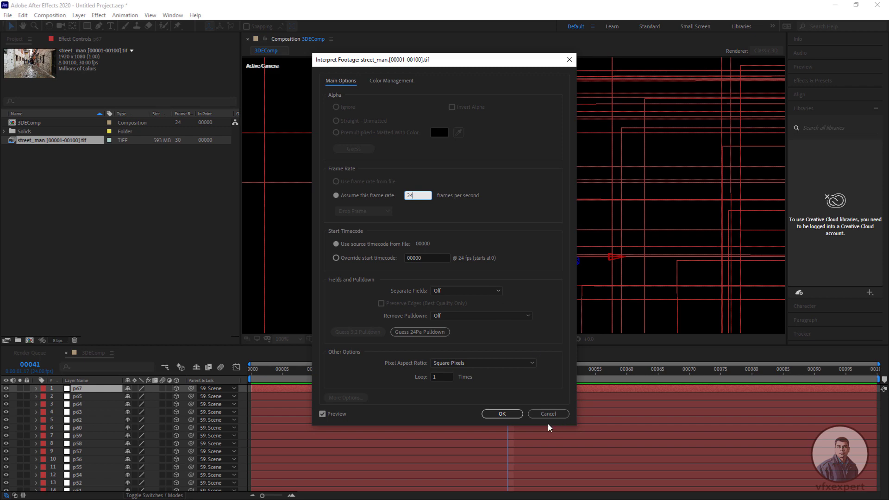
click(502, 414)
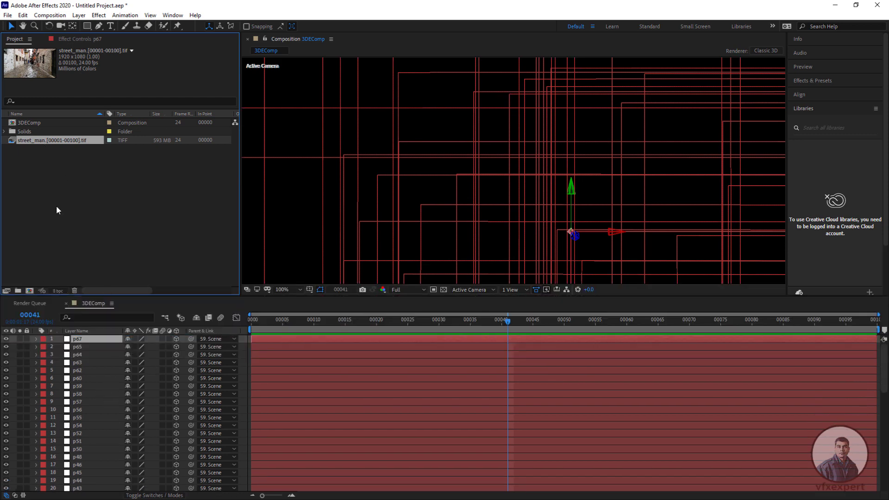
Add the street_man sequence to 3DEComp as the lowest layer and lock it
drag(40, 146, 108, 495)
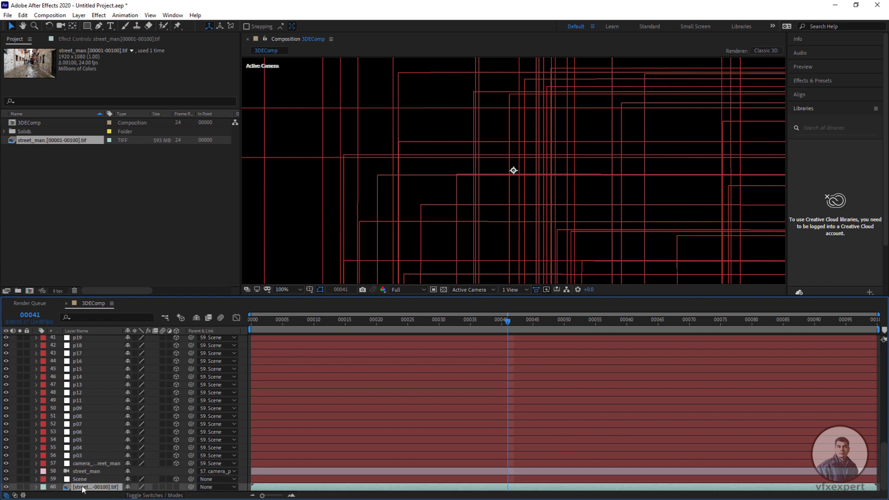
click(26, 487)
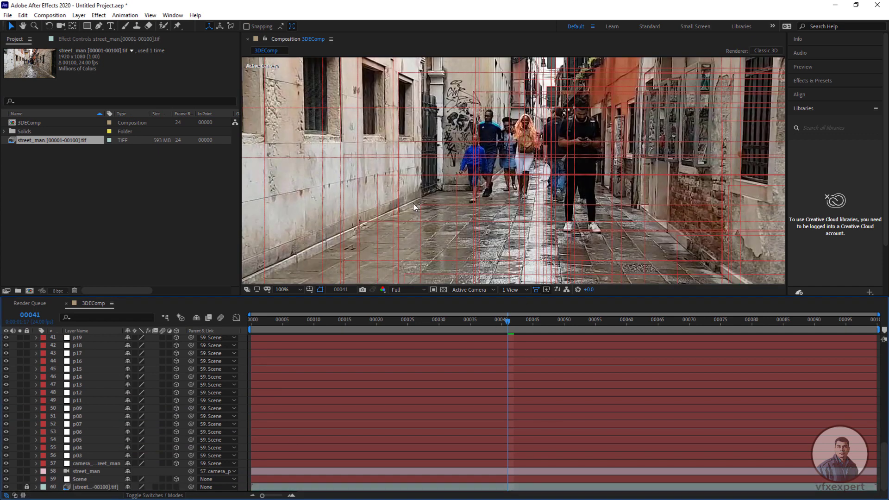
Inspect several track point nulls, the street_man camera and the Scene null against the footage
click(77, 345)
click(78, 369)
click(77, 400)
click(76, 439)
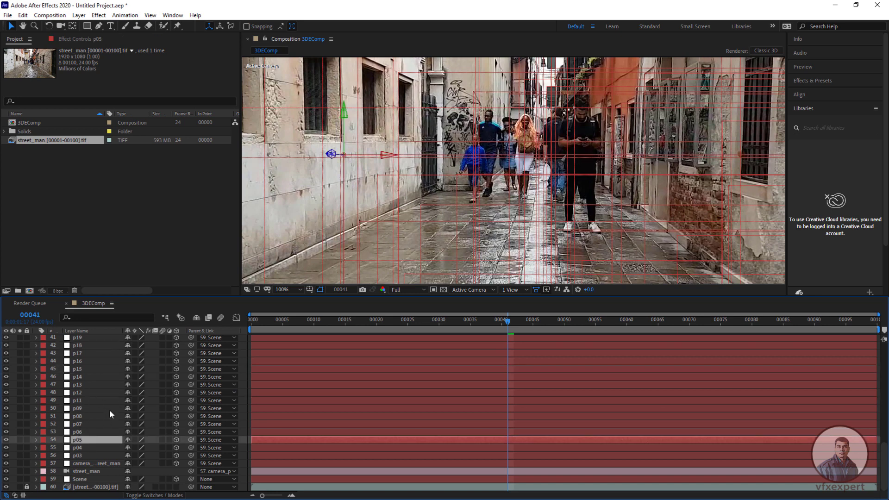
click(90, 470)
click(83, 479)
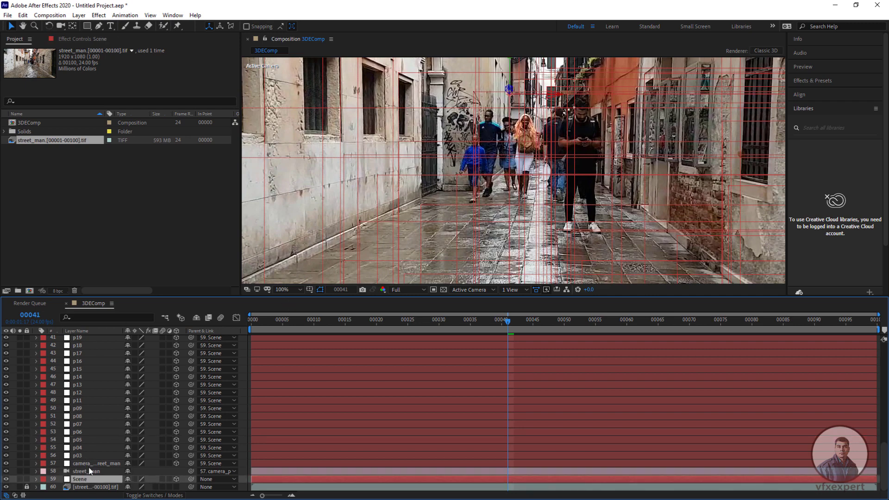
Scale all track point nulls from p03 up to p67 to 0.2%
click(74, 454)
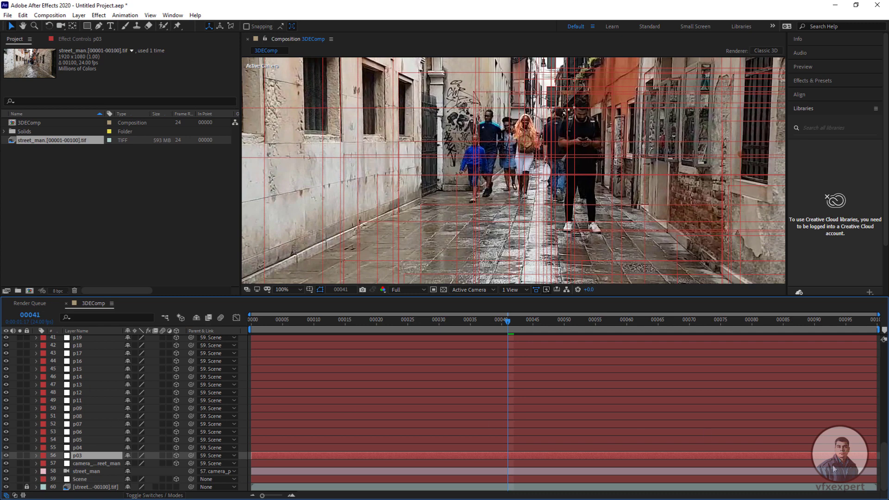
drag(885, 458, 884, 348)
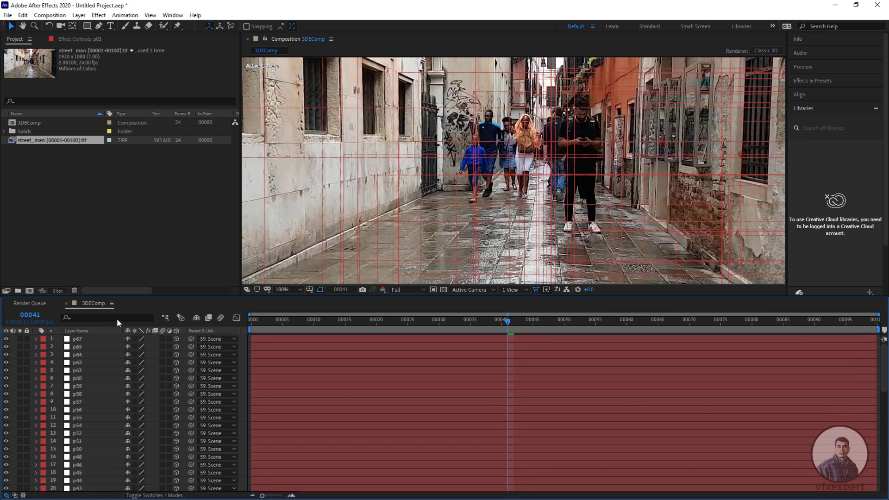
shift+click(80, 339)
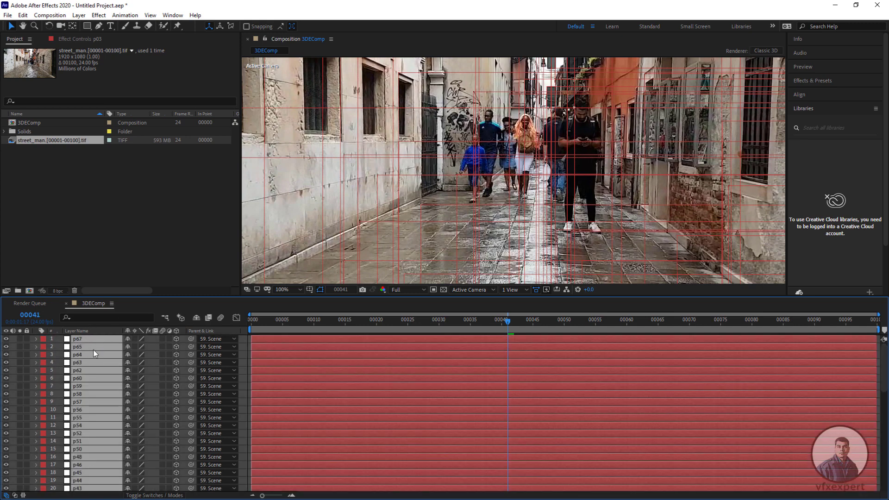
key(s)
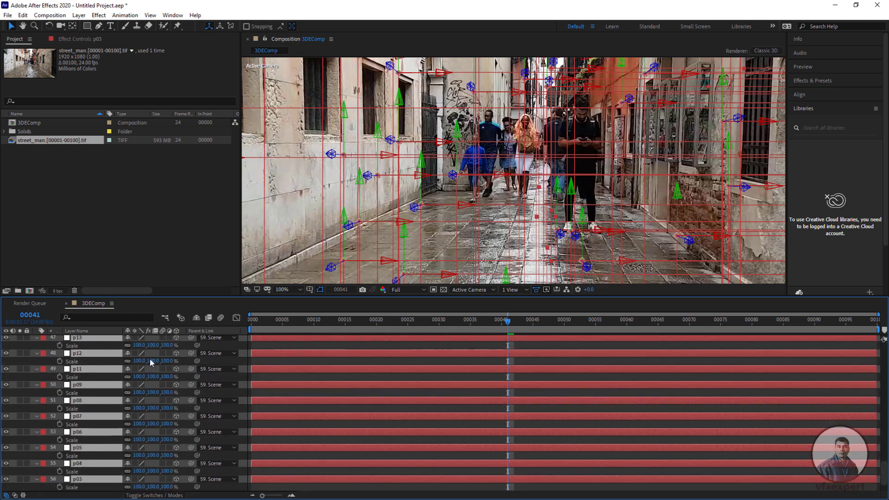
click(138, 345)
text(40)
key(Return)
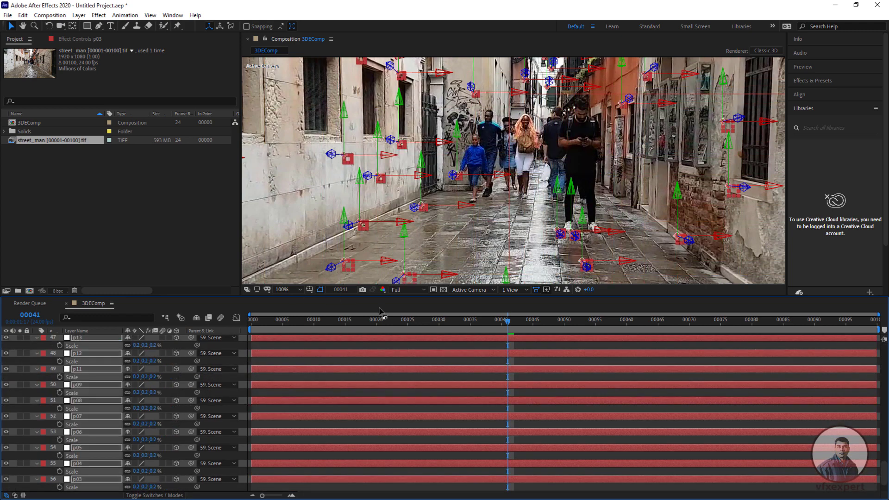
Collapse the revealed Scale properties of all layers and clear the layer selection
click(470, 241)
click(425, 205)
click(92, 354)
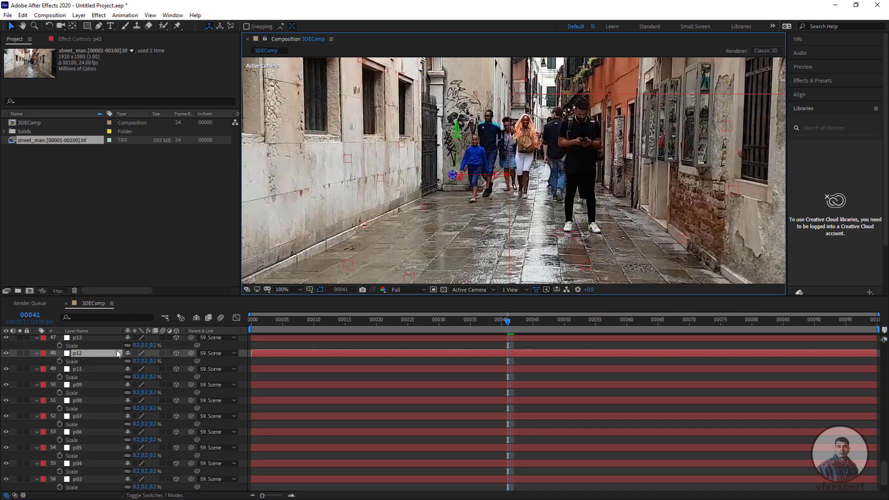
key(ctrl+a)
key(s)
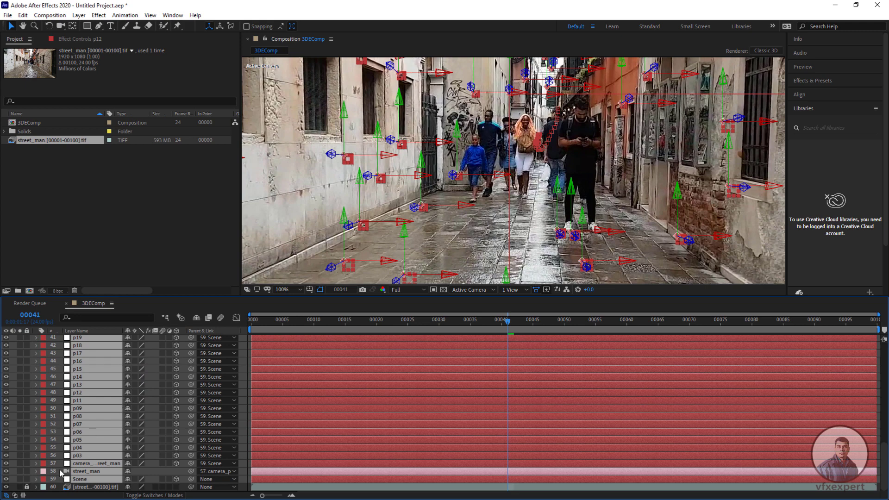
key(ctrl+shift+a)
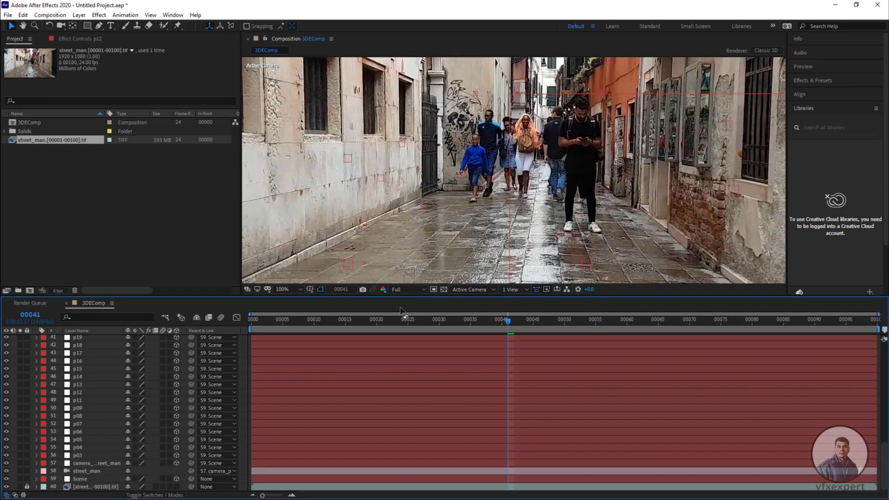
Play back 3DEComp from around frame 30 to check how the track points follow the footage
click(438, 318)
key(space)
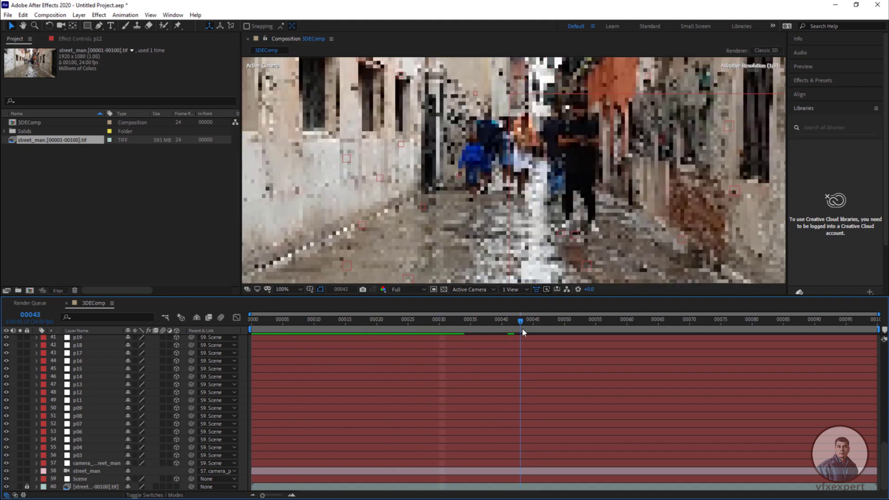
Save the project as aecomp in the Paint Full Class folder and return the current time to frame 0
click(7, 15)
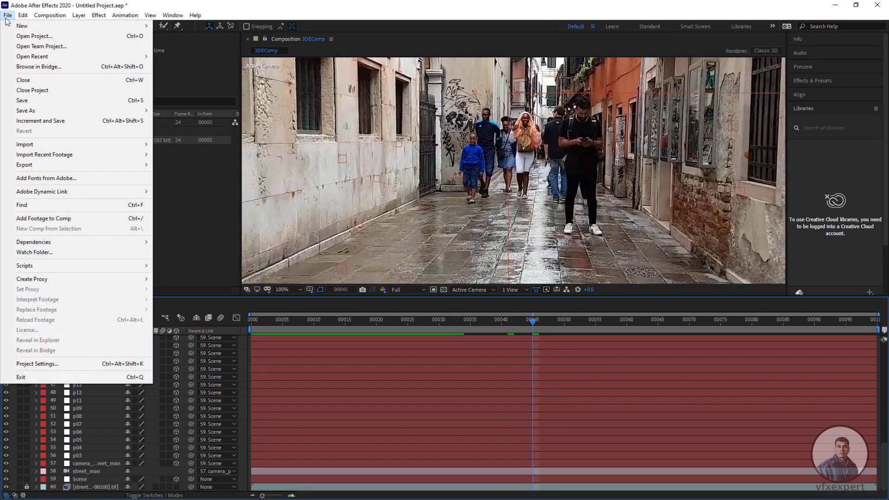
click(27, 100)
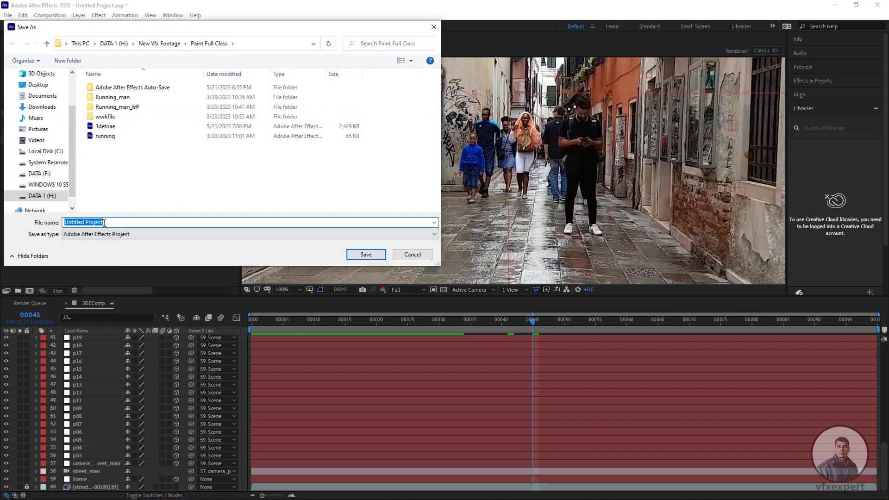
text(aecomp)
click(366, 255)
drag(533, 321, 251, 320)
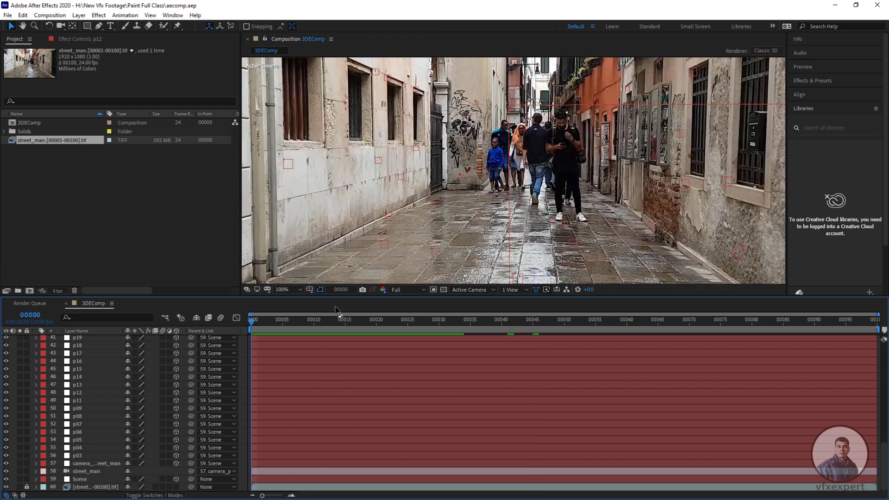
drag(296, 320, 232, 338)
Import the hcw_cynthia_13 PNG sequence and create a new composition from it
click(7, 15)
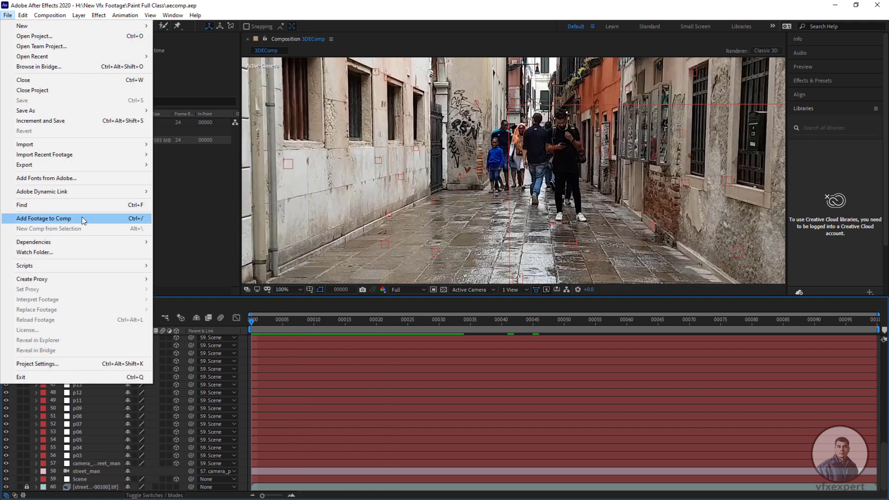
mouse_move(79, 143)
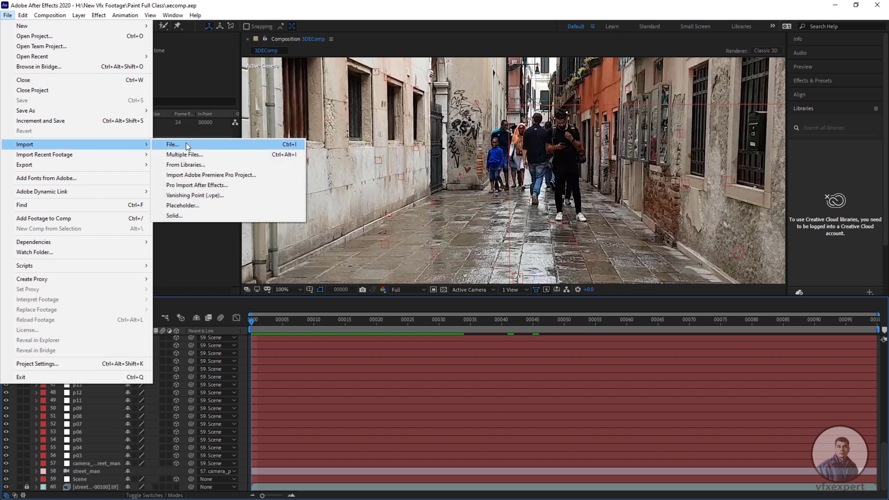
click(187, 145)
click(255, 43)
click(160, 43)
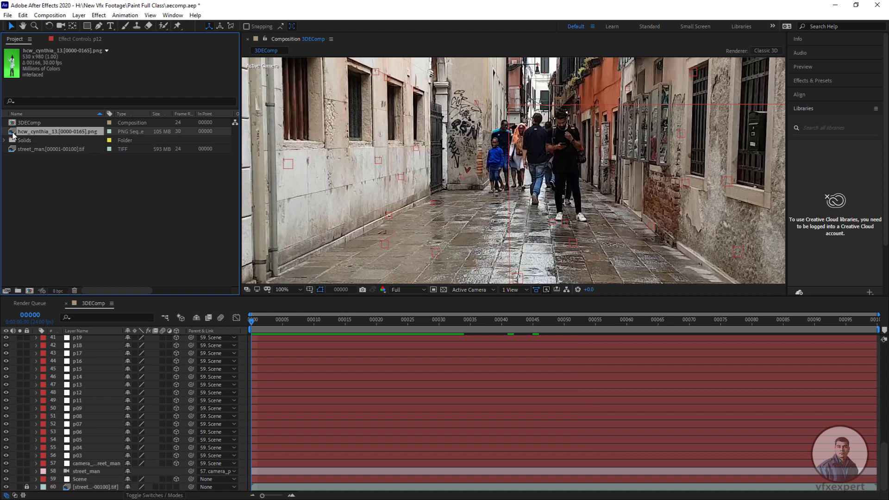
drag(13, 135, 30, 291)
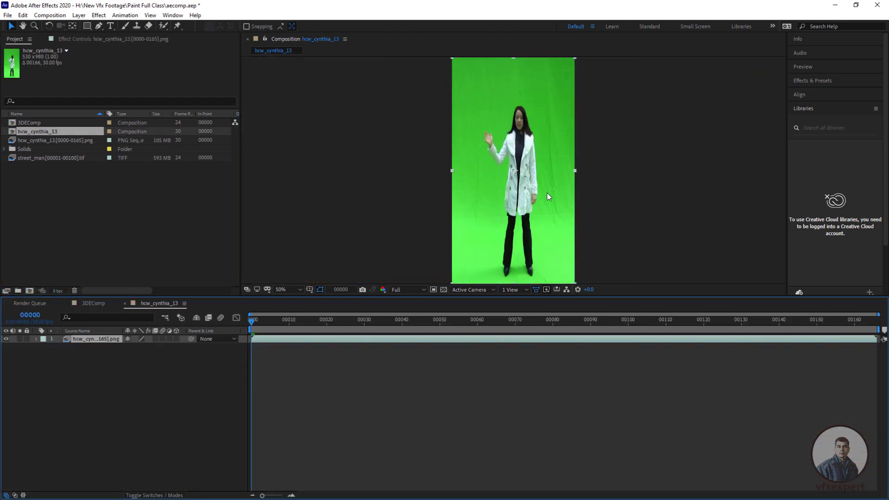
Stretch the green-screen layer horizontally about its centre to widen the figure, and compare it with 3DEComp
ctrl+drag(575, 174, 602, 174)
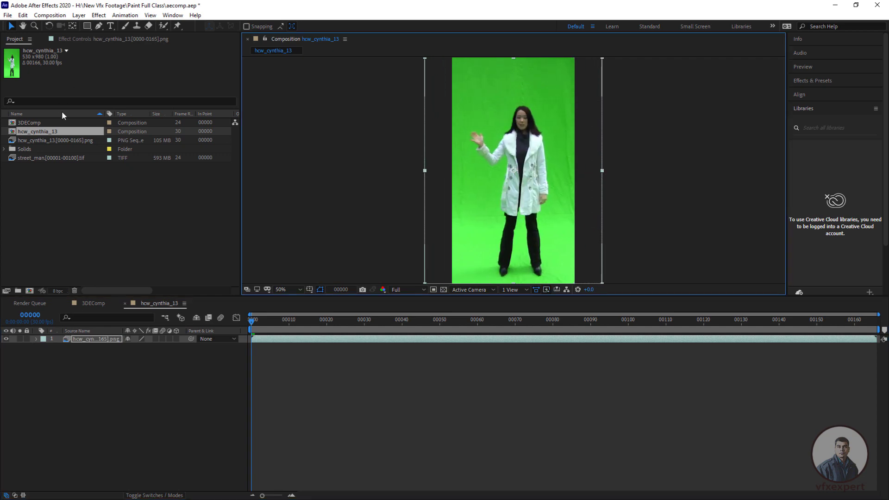
click(95, 303)
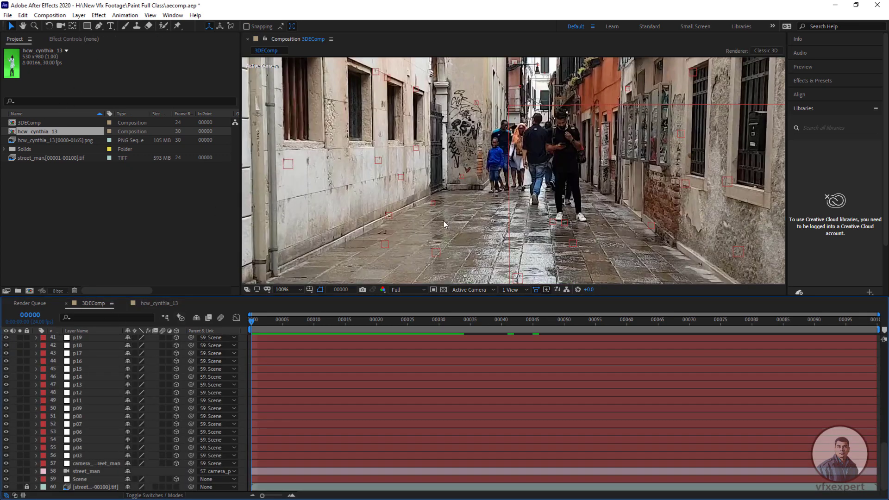
click(160, 303)
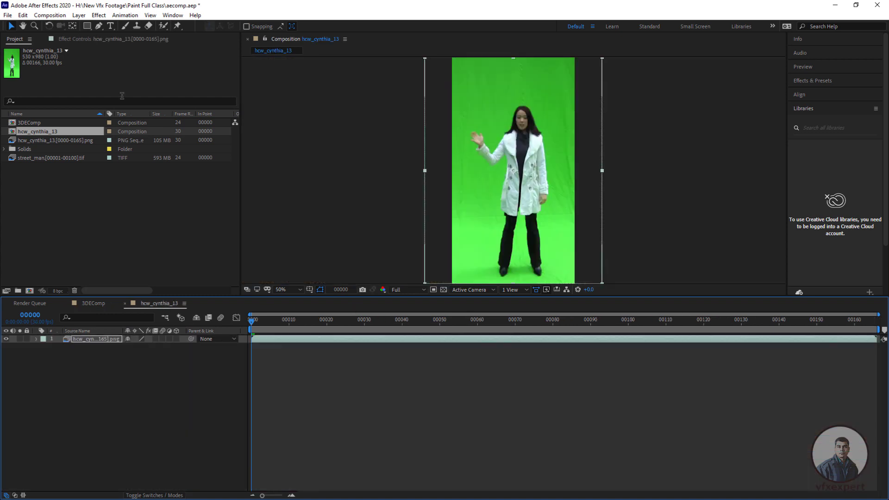
Key out the green backdrop of the hcw_cynthia_13 layer with Keylight (1.2), displaying the Screen Matte and its settings
click(111, 41)
right_click(180, 92)
click(212, 108)
click(176, 101)
click(153, 154)
click(13, 172)
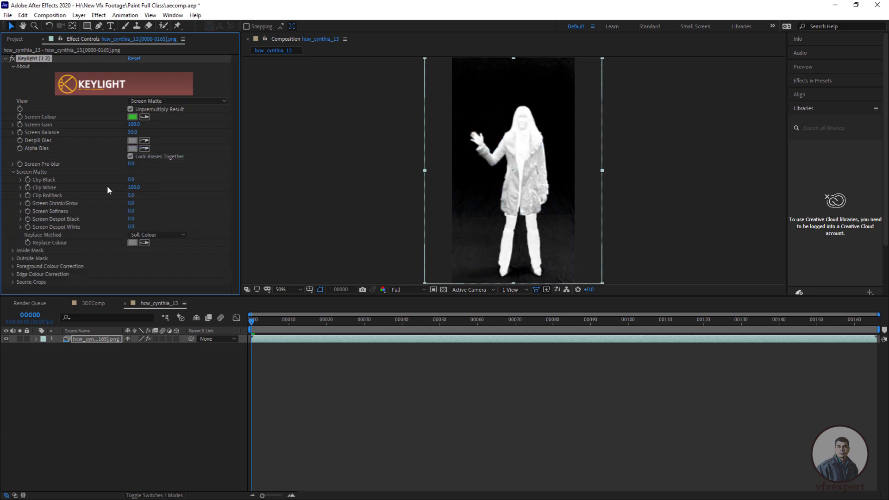
Set Keylight's Clip Black to 24 and Clip White to 51, and switch the view to Final Result
drag(132, 179, 143, 180)
click(176, 101)
click(153, 211)
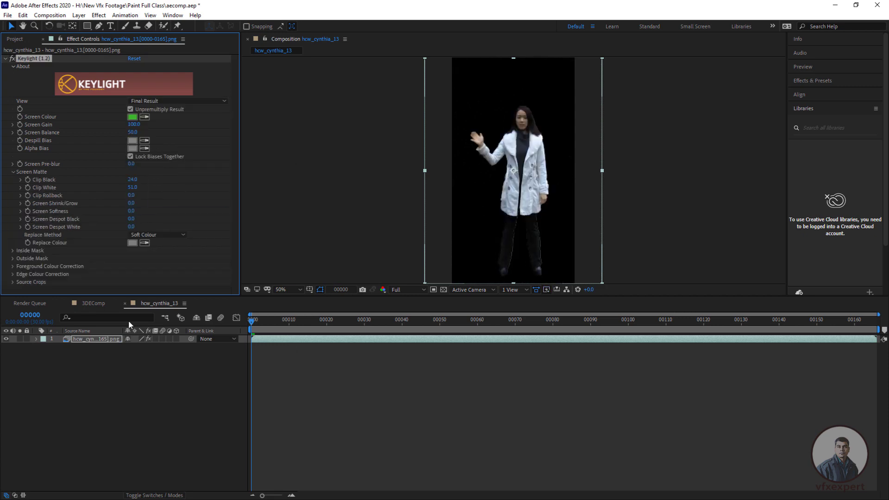
Return to the 3DEComp composition and show the project's footage and compositions
click(93, 303)
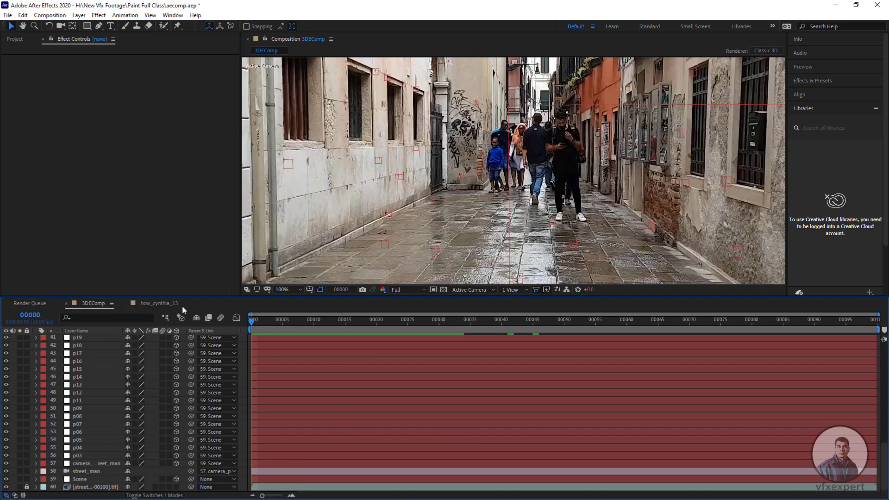
click(15, 40)
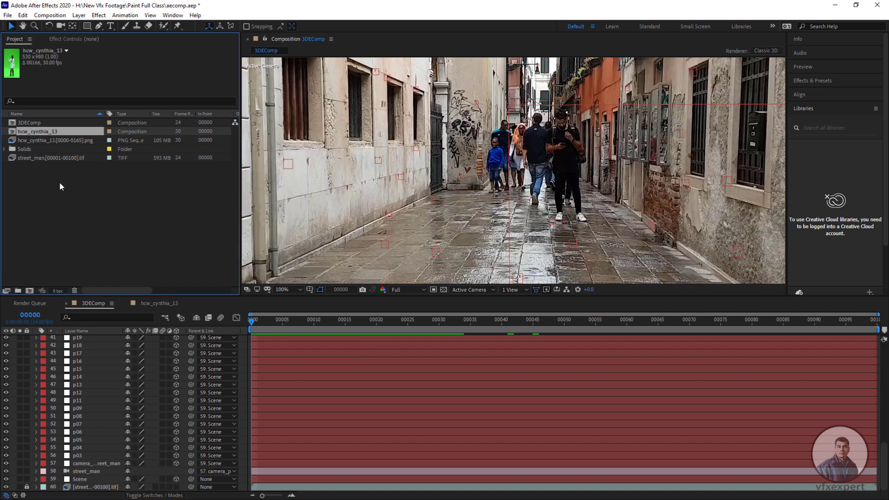
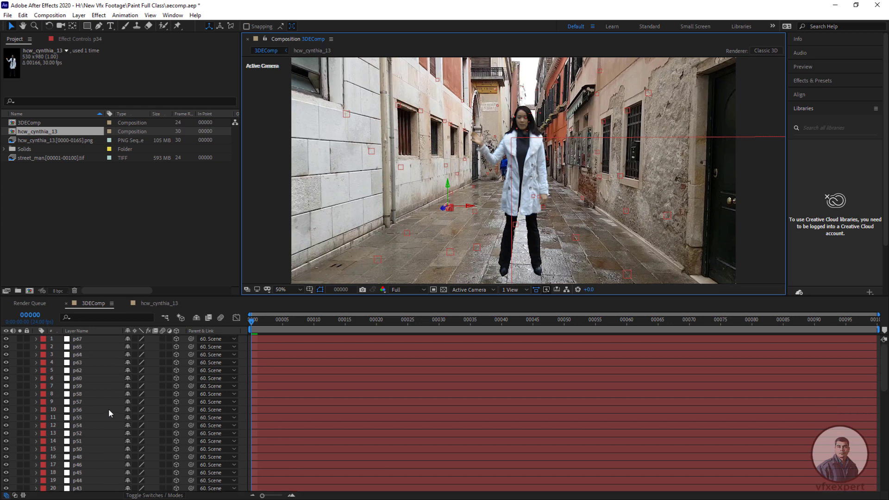
Move the hcw_cynthia_13 layer down the 3DEComp layer stack to sit directly above p08
scroll(111, 415, down, 2)
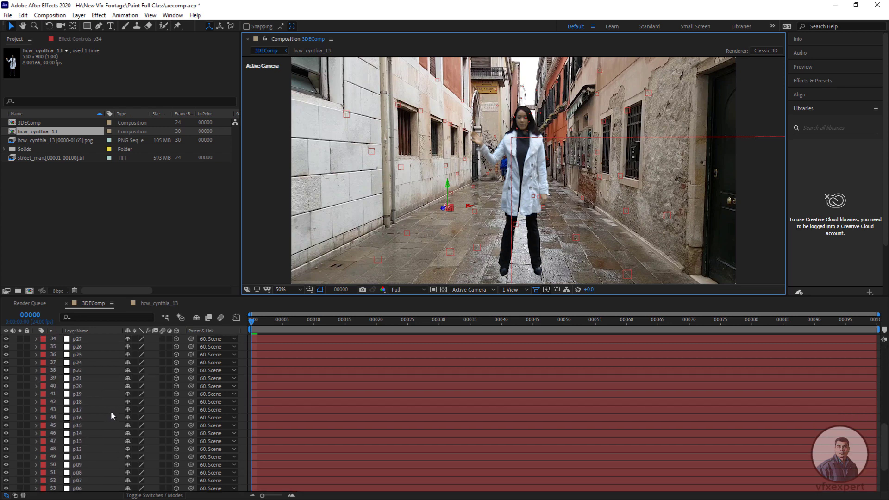
click(85, 472)
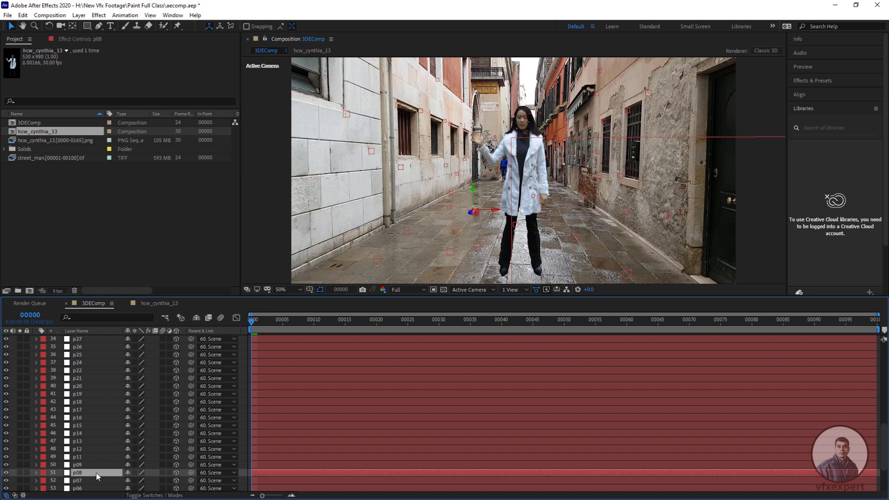
scroll(115, 435, down, 3)
drag(88, 440, 87, 409)
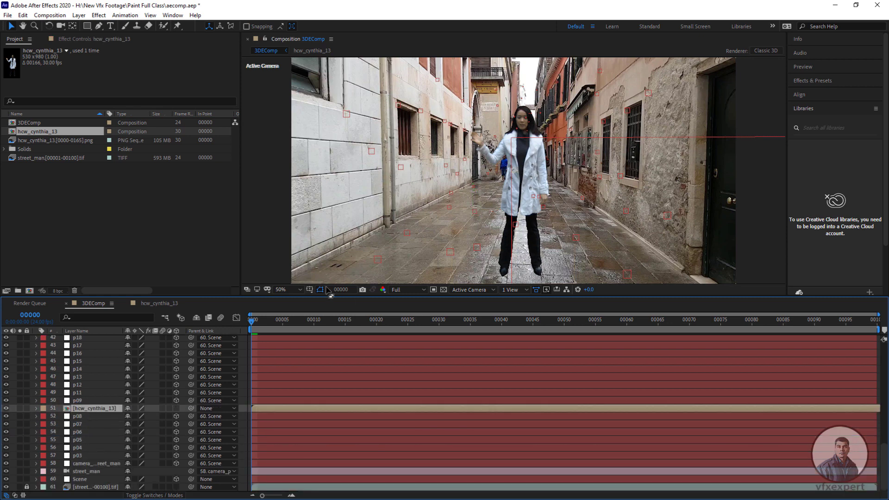
click(177, 408)
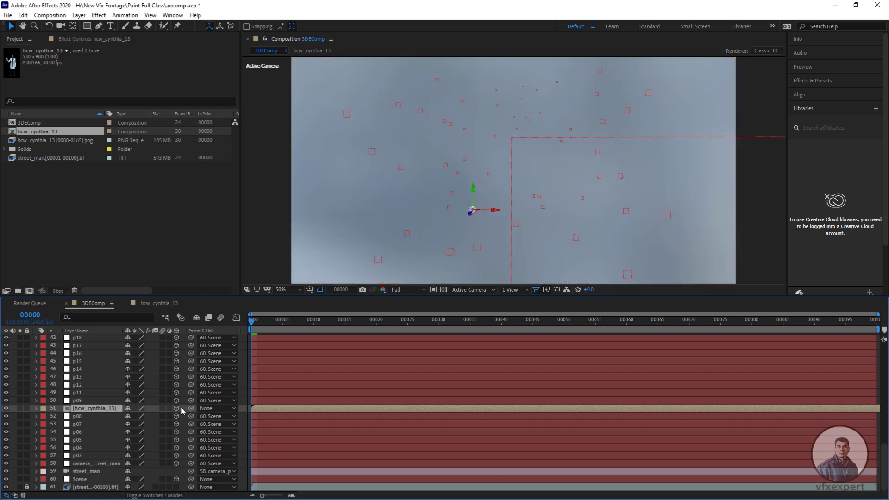
click(166, 495)
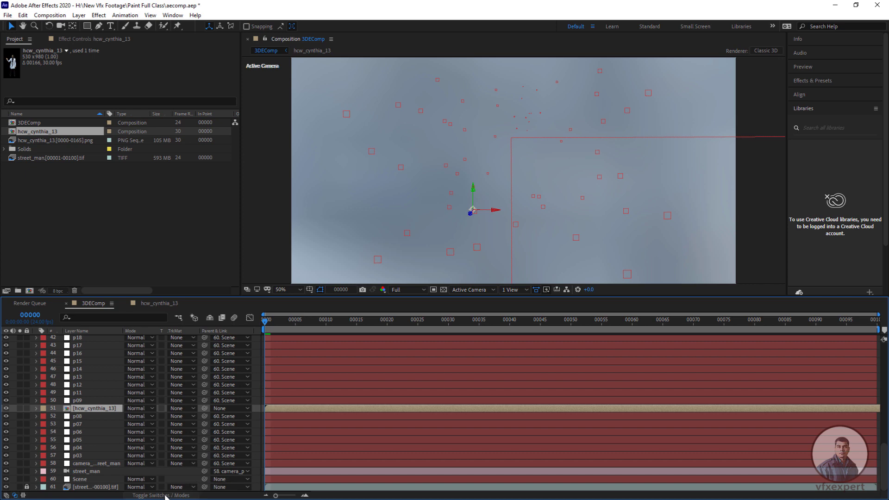
click(166, 496)
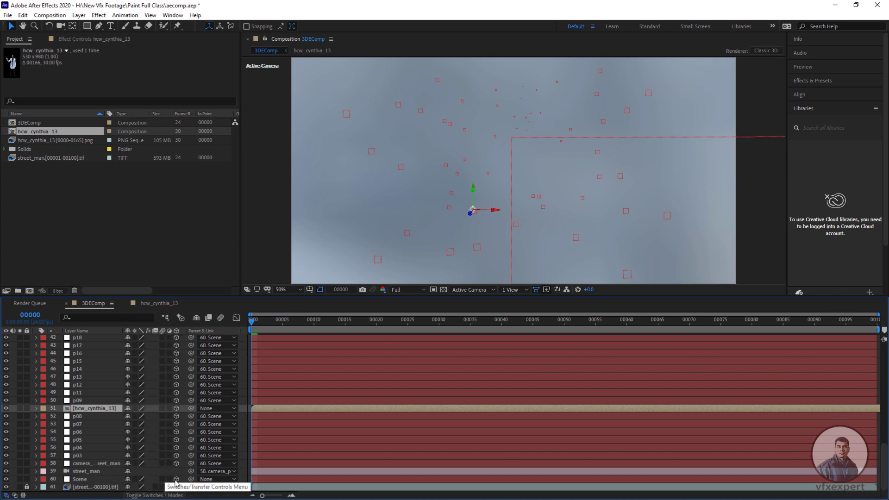
click(176, 408)
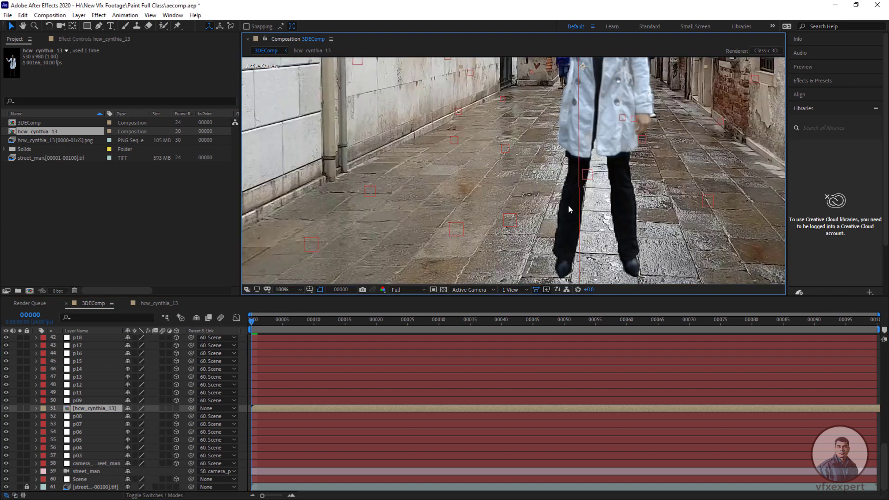
Move the hcw_cynthia_13 layer's anchor point to the woman's feet with the Pan Behind tool
scroll(568, 204, down, 2)
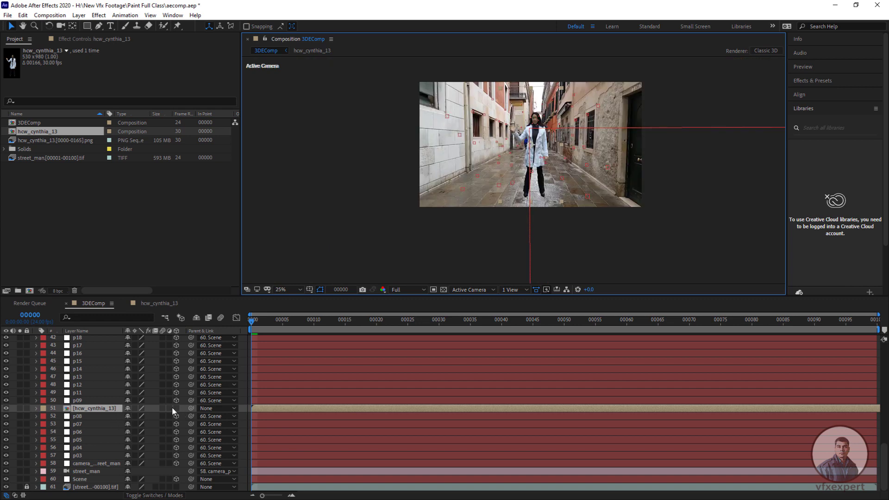
scroll(518, 182, up, 1)
scroll(514, 143, up, 1)
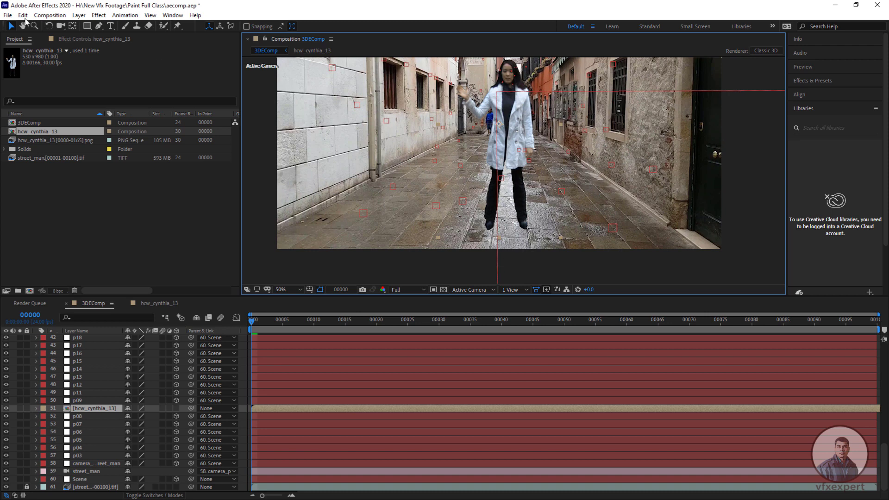
click(72, 25)
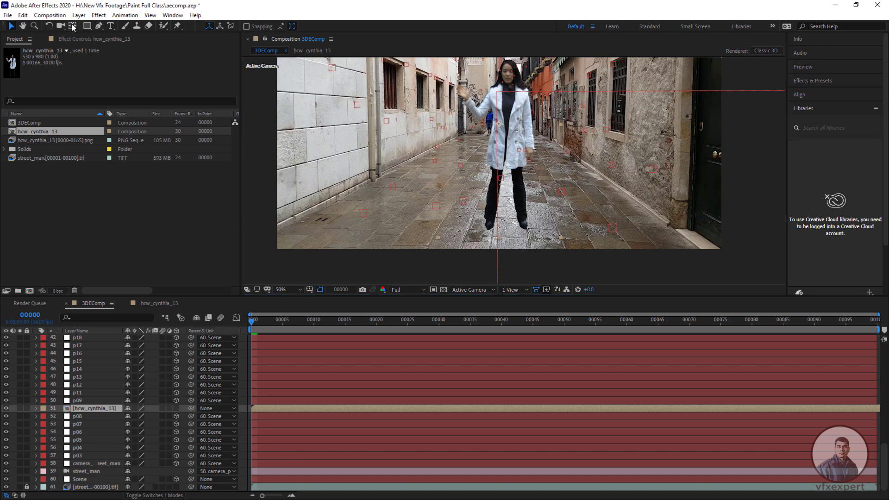
click(502, 132)
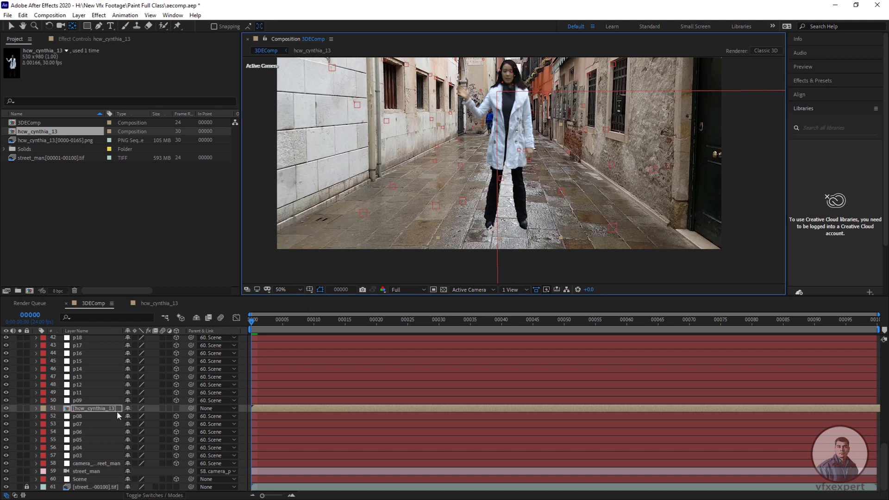
Make hcw_cynthia_13 a 3D layer and parent it to the p08 tracking point, snapping it to that point's position
click(112, 406)
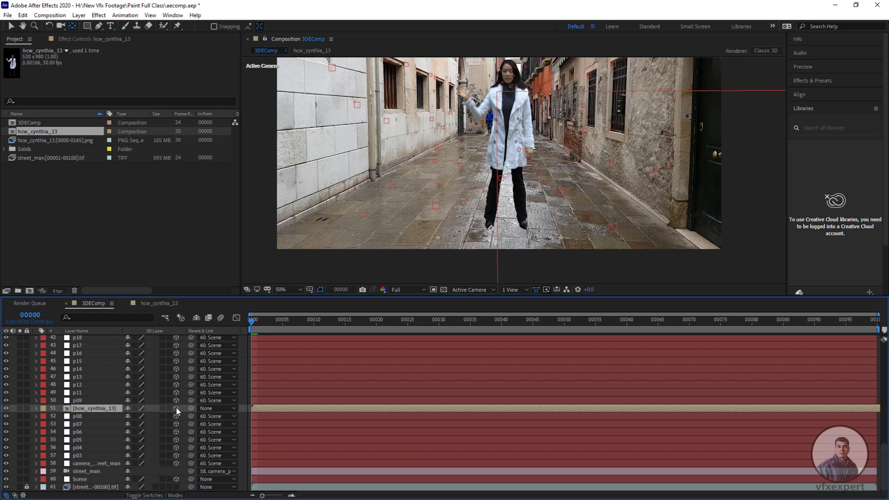
click(176, 408)
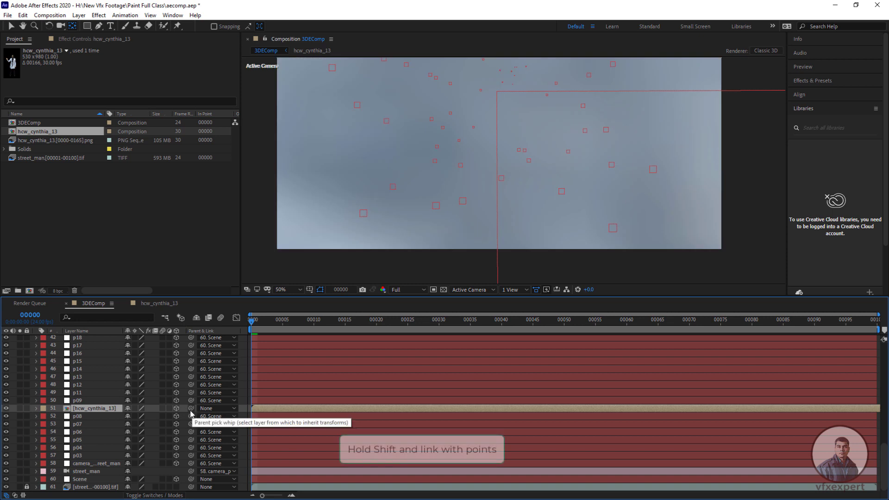
drag(191, 409, 83, 419)
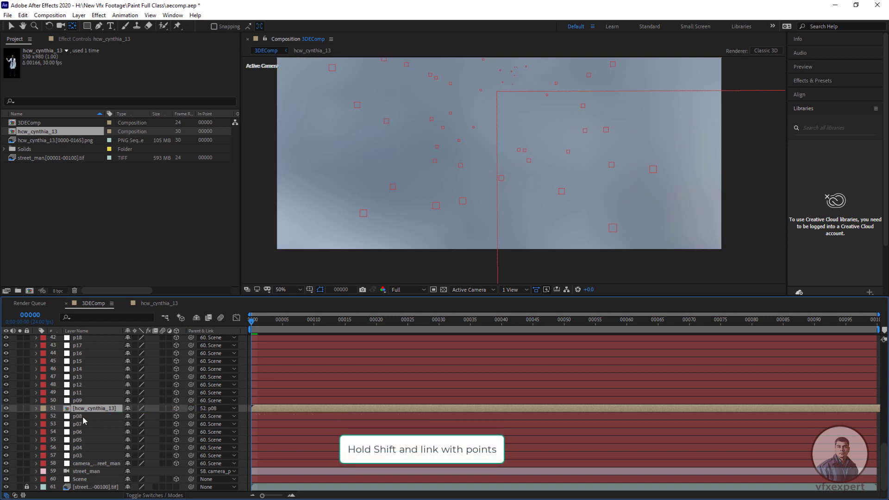
Scale the hcw_cynthia_13 layer up uniformly to 229% to match the people in the street
key(period)
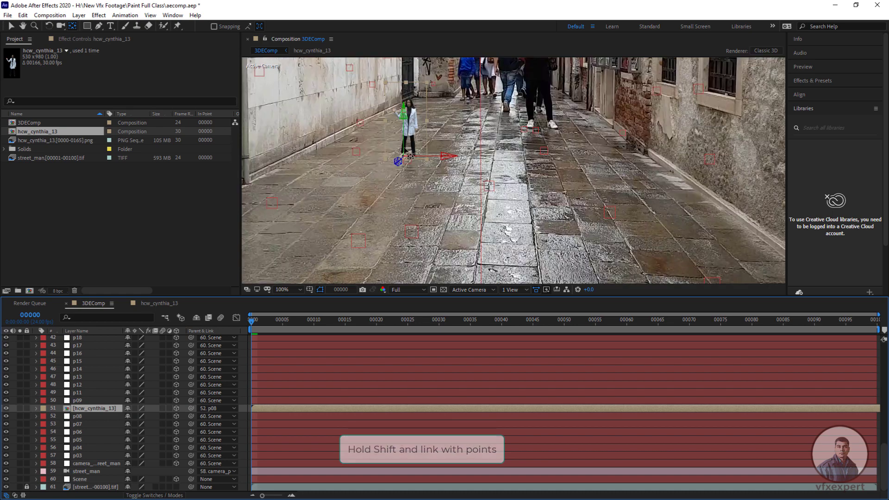
key(period)
middle_drag(407, 190, 530, 232)
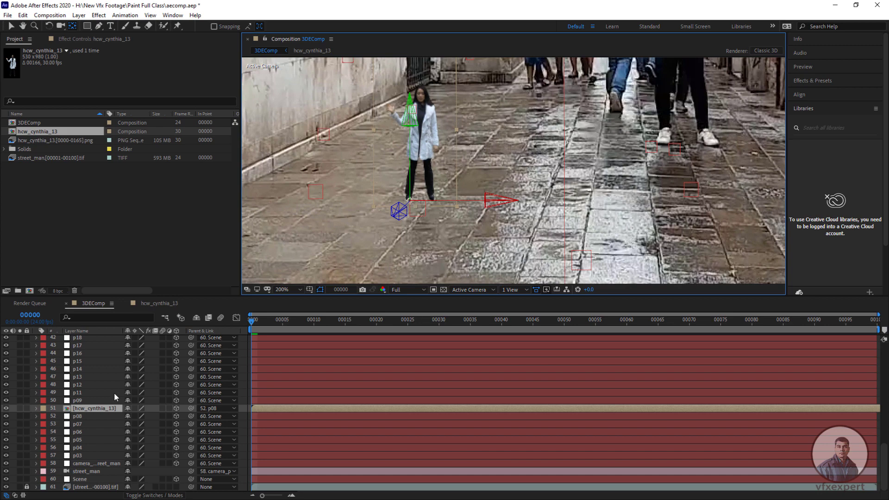
key(s)
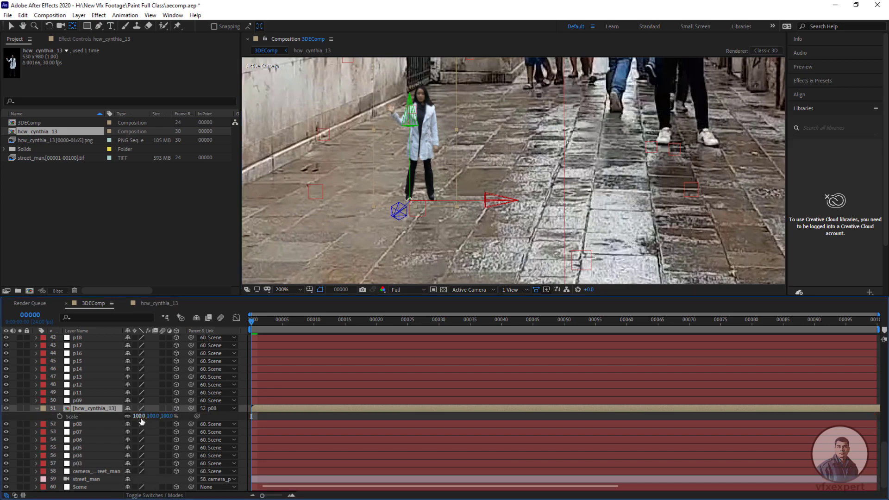
mouse_move(139, 419)
mouse_down()
mouse_move(194, 419)
mouse_move(141, 419)
mouse_move(153, 415)
mouse_up()
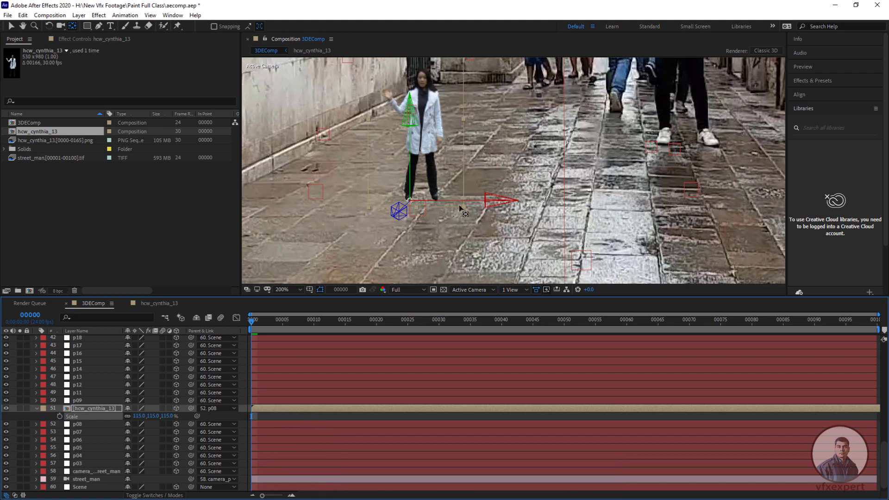
click(12, 26)
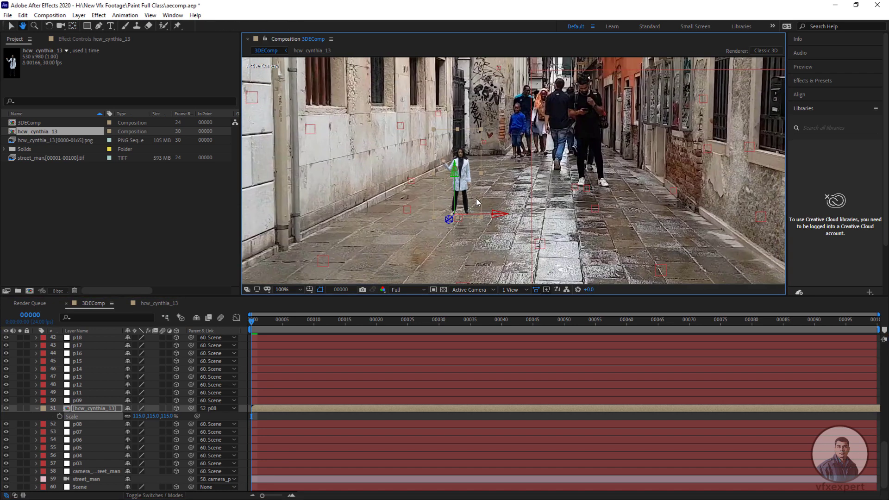
click(116, 411)
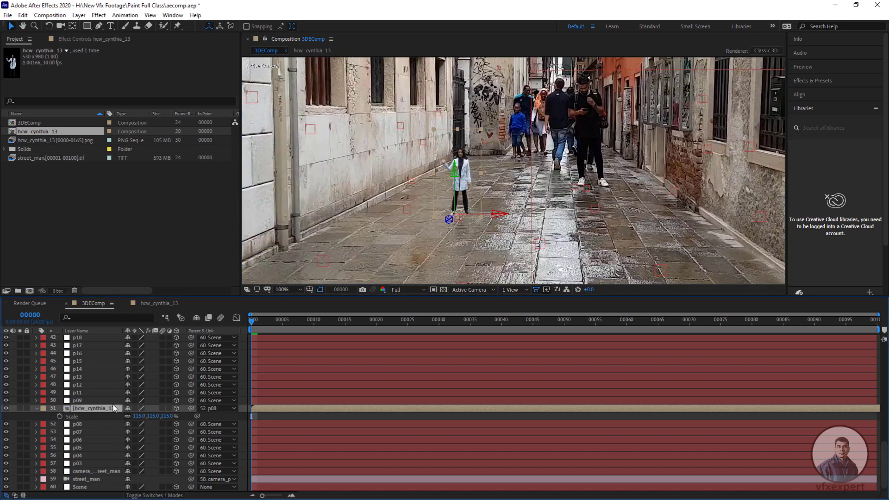
drag(138, 416, 294, 326)
click(299, 290)
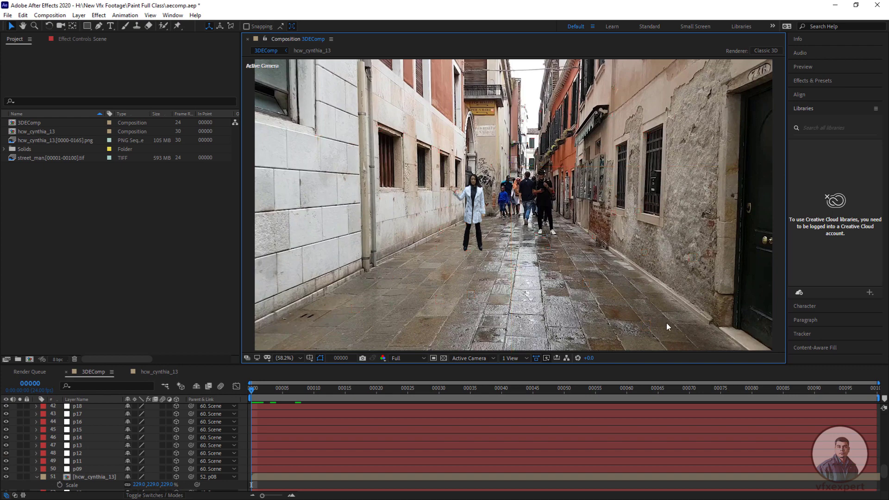
Play back and scrub 3DEComp to check how the woman's feet hold to the pavement, stopping at frame 16
key(space)
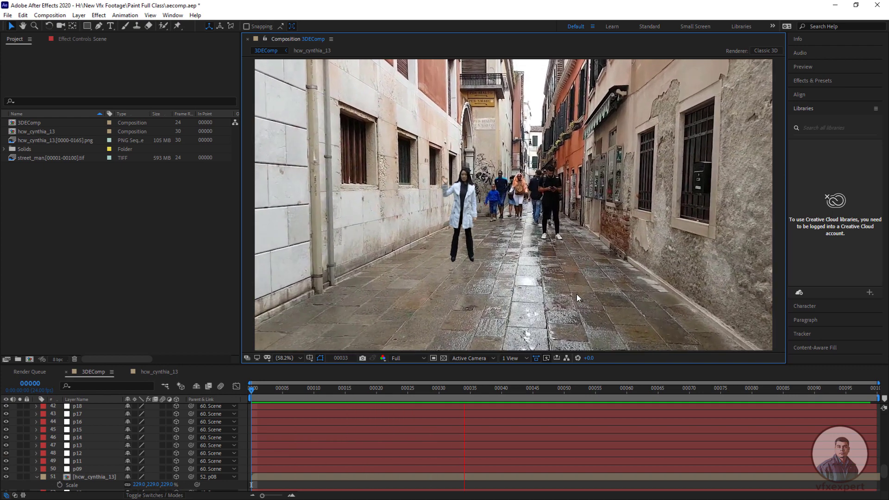
click(692, 393)
key(space)
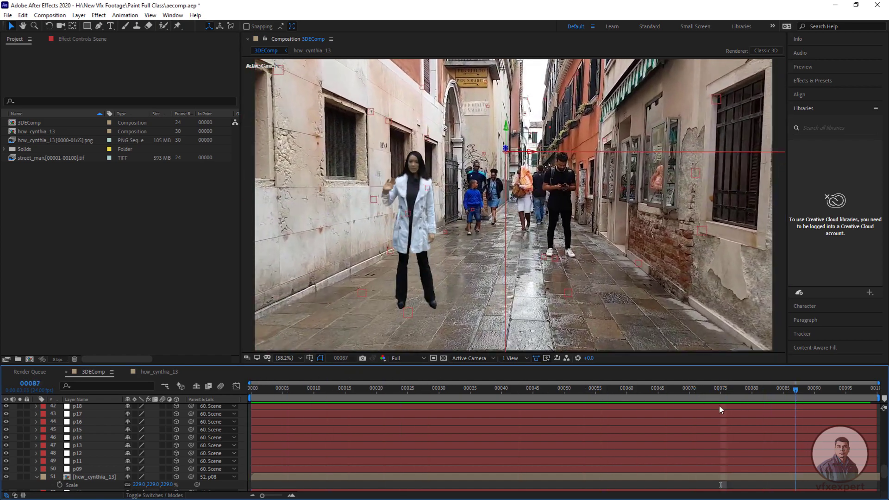
click(407, 388)
click(399, 387)
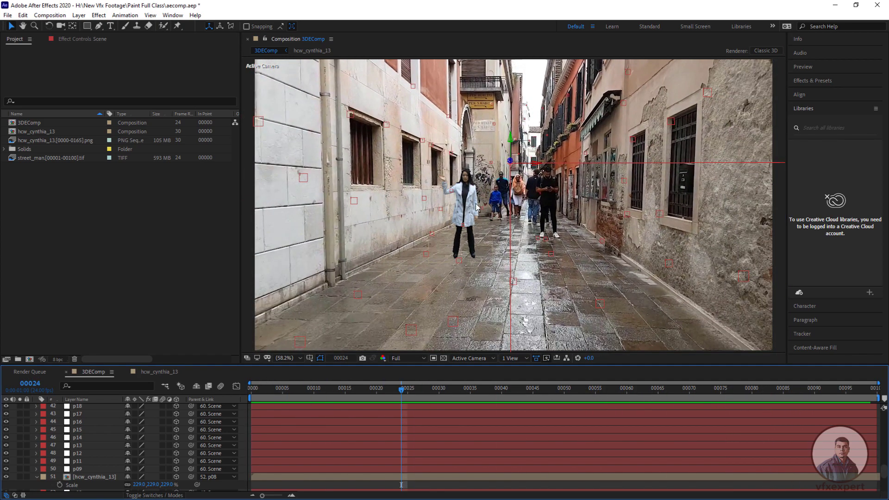
drag(399, 392, 351, 393)
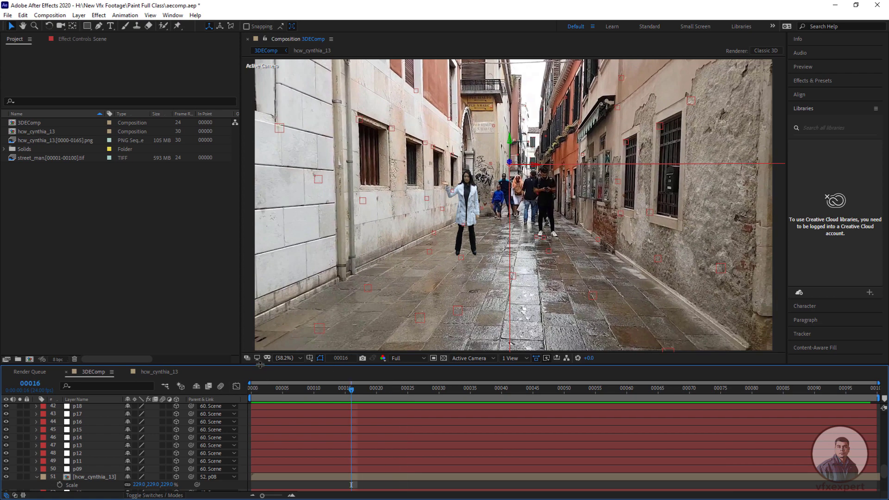
Create a 1920 x 1080 px dark gray solid directly above the hcw_cynthia_13 layer
drag(260, 362, 188, 329)
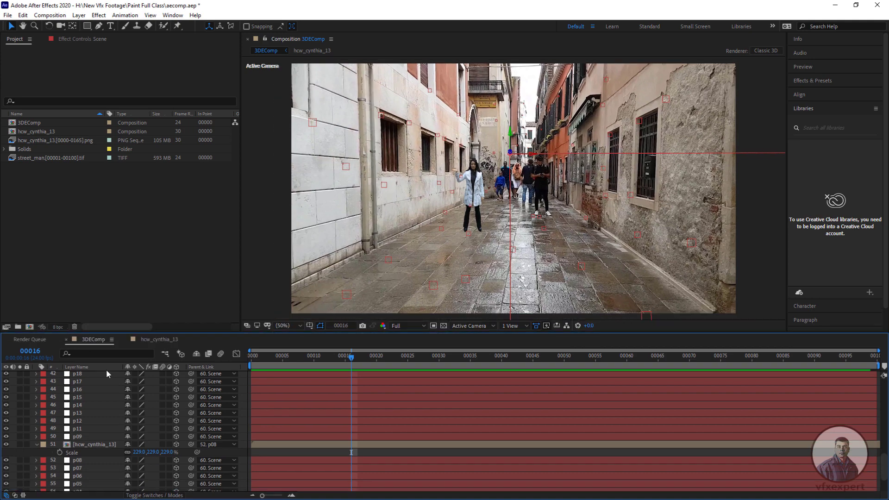
click(92, 444)
key(slash)
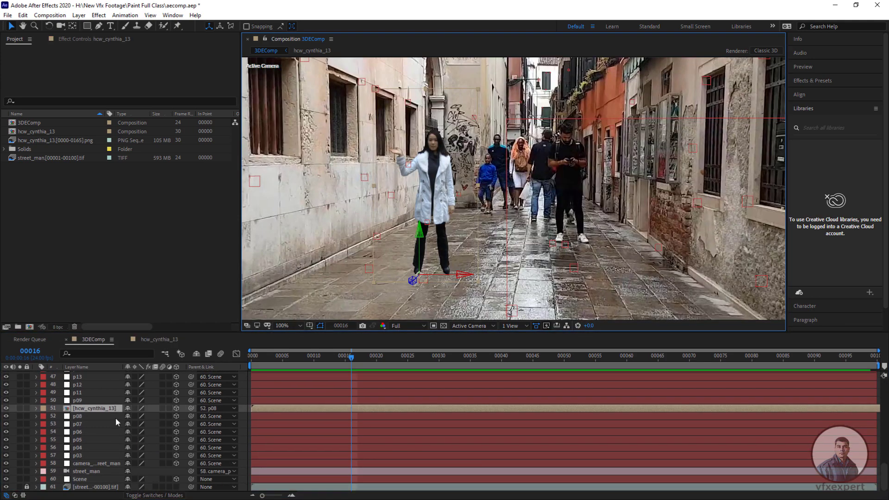
key(ctrl+y)
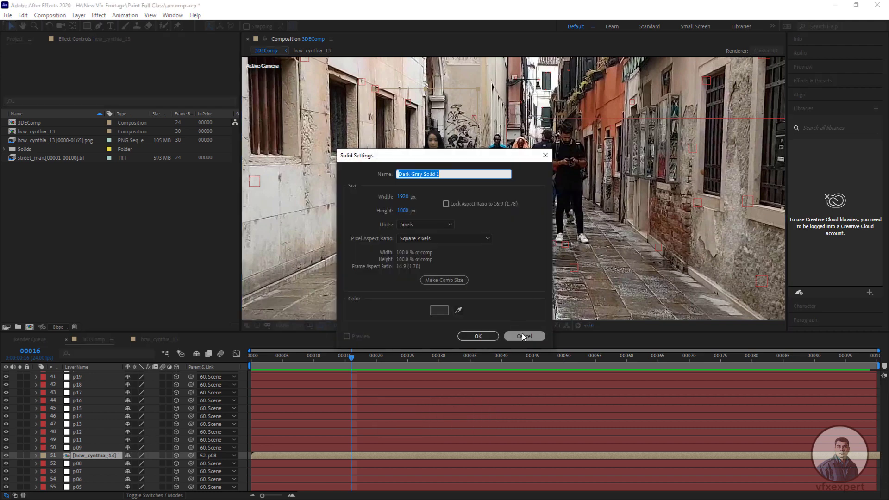
click(478, 335)
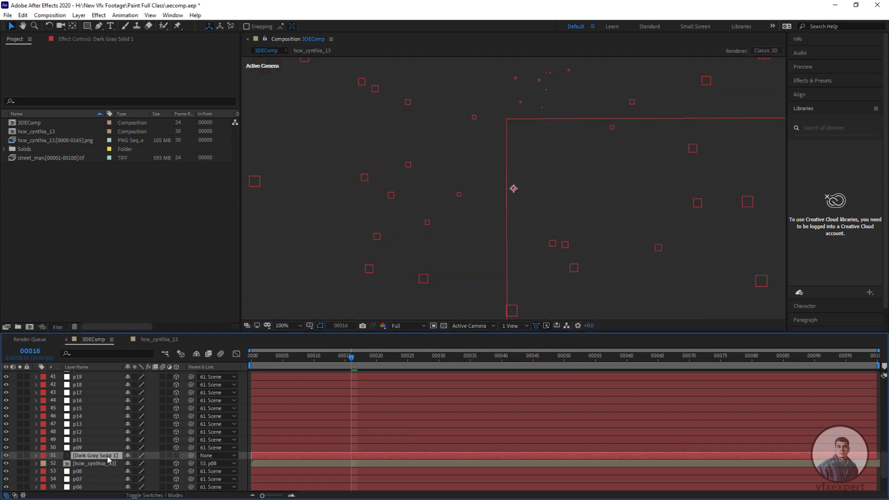
Apply the Element effect to the dark gray solid and save the project
click(115, 40)
click(99, 15)
mouse_move(163, 287)
click(242, 283)
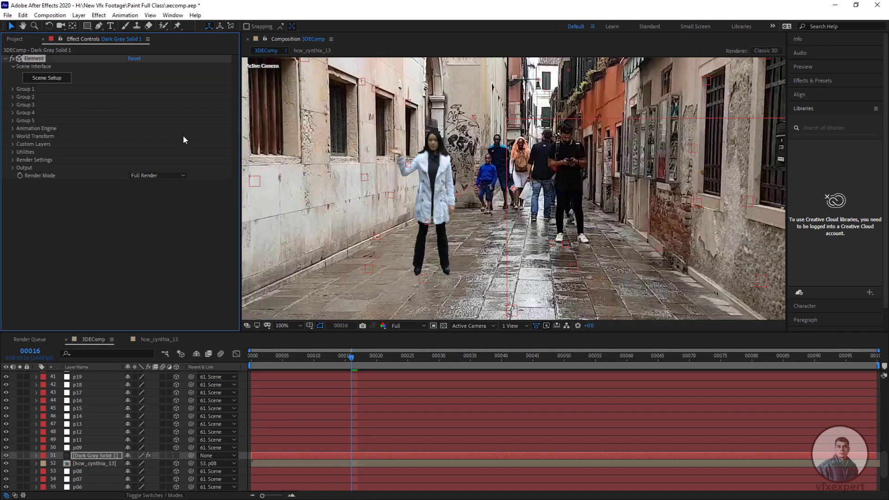
click(10, 15)
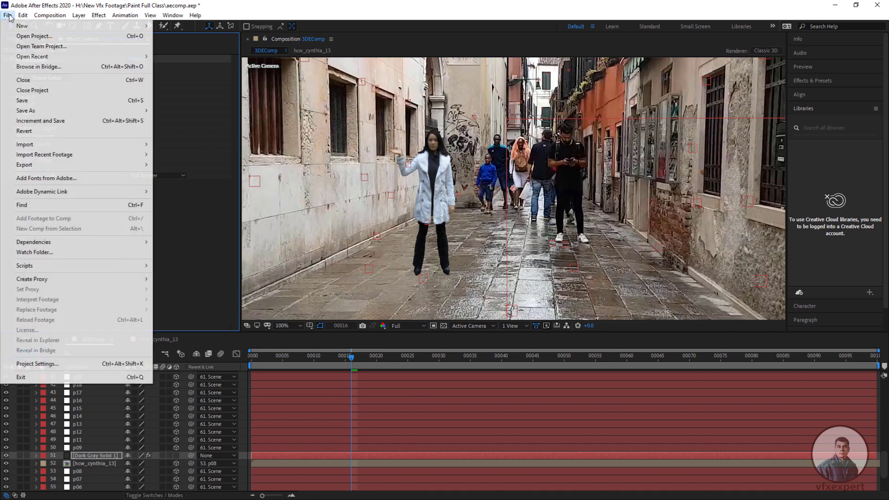
click(19, 111)
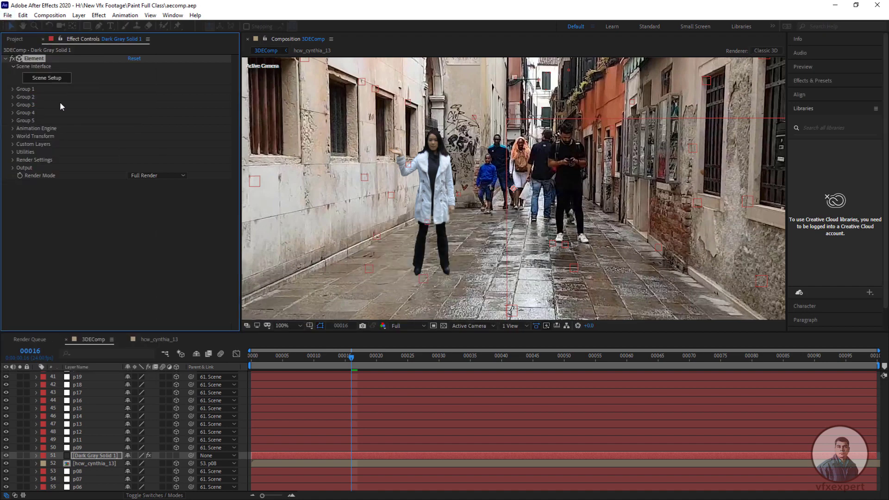
Add the trophy model from Starter_Pack_Physical to the Element scene of the dark gray solid
click(47, 78)
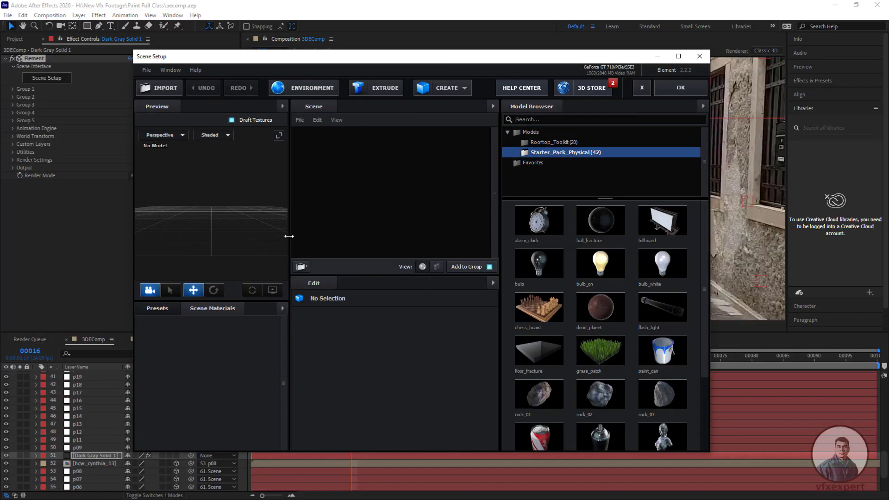
click(662, 388)
mouse_move(254, 237)
mouse_down()
mouse_move(277, 246)
mouse_move(269, 234)
mouse_up()
scroll(265, 231, up, 5)
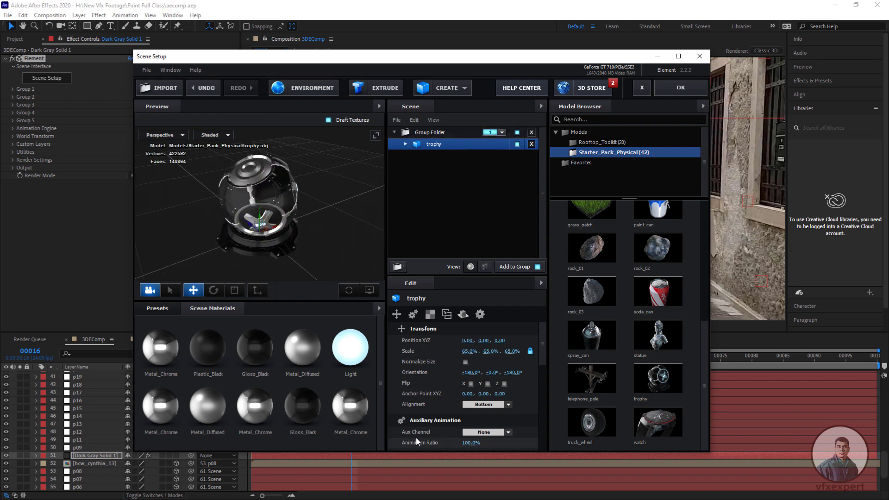
Set the trophy's alignment to Bottom, turn on Normalize Size and apply the scene setup
click(508, 404)
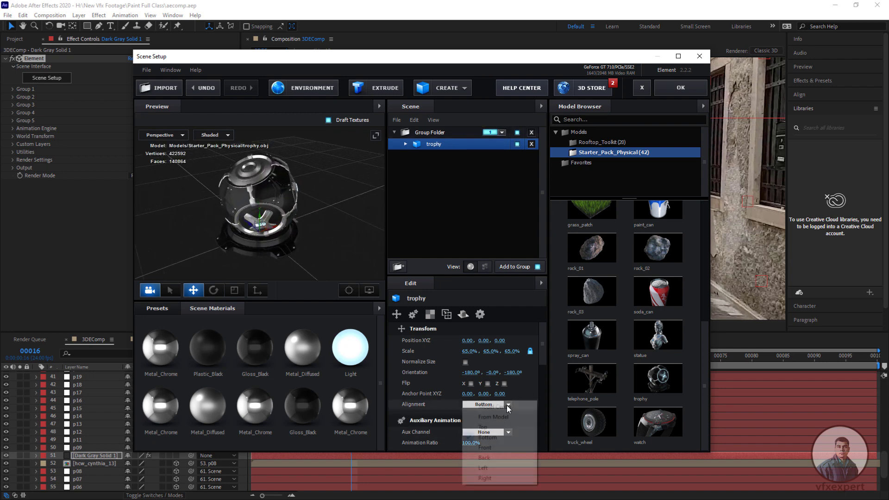
click(487, 437)
drag(262, 243, 284, 257)
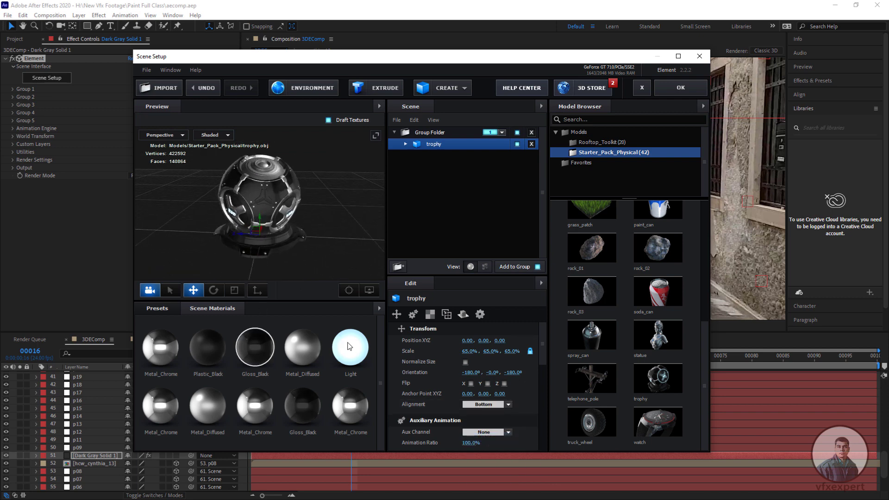
click(466, 362)
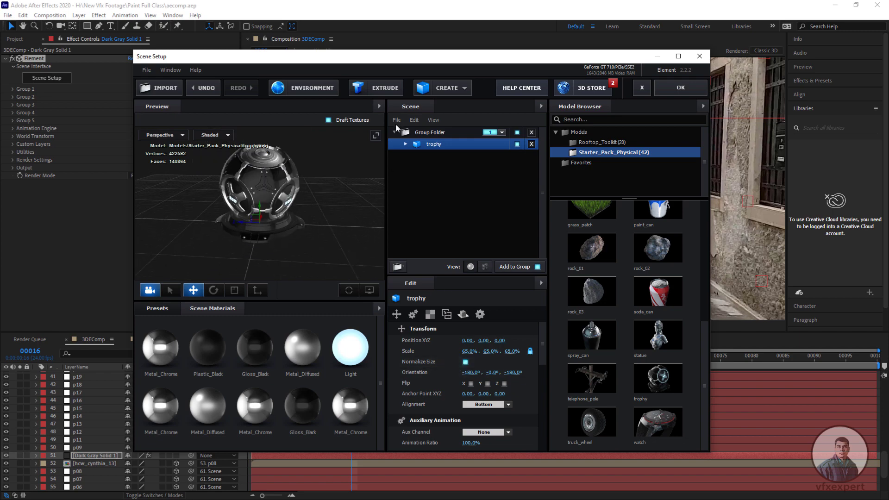
click(681, 88)
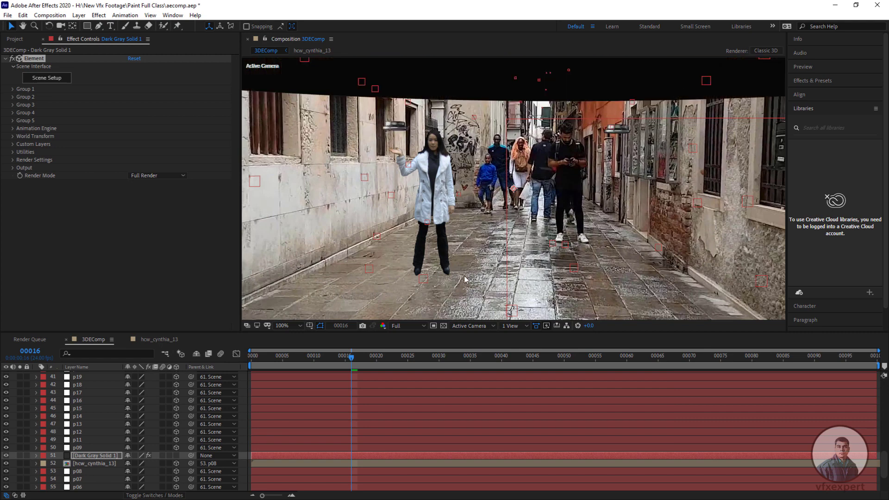
Create a group null for Group 1 of the Element effect on the dark gray solid
scroll(512, 186, down, 4)
scroll(487, 132, up, 2)
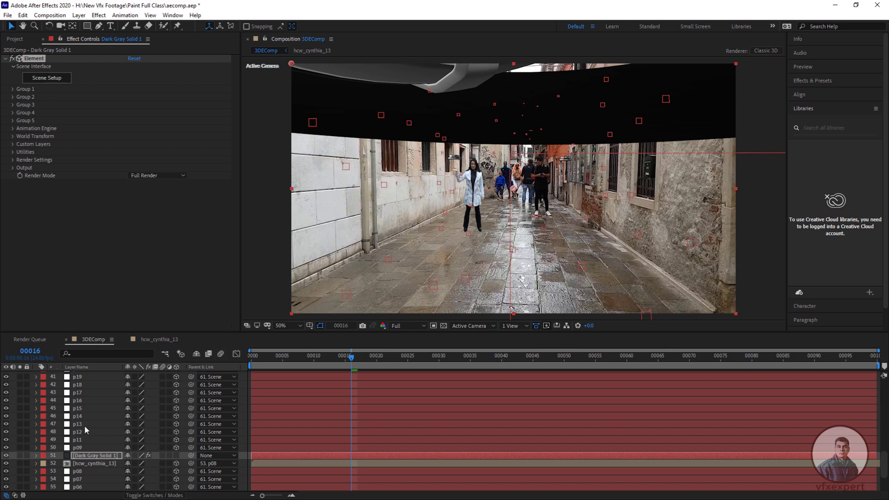
click(104, 457)
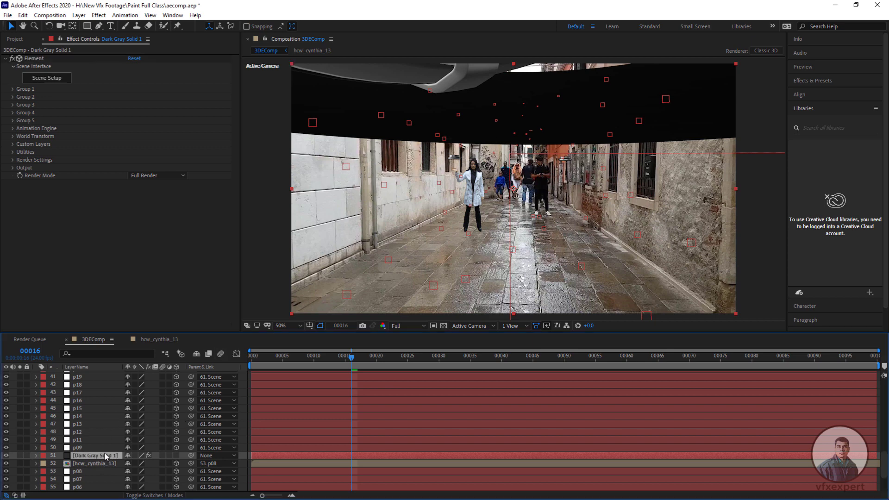
click(13, 89)
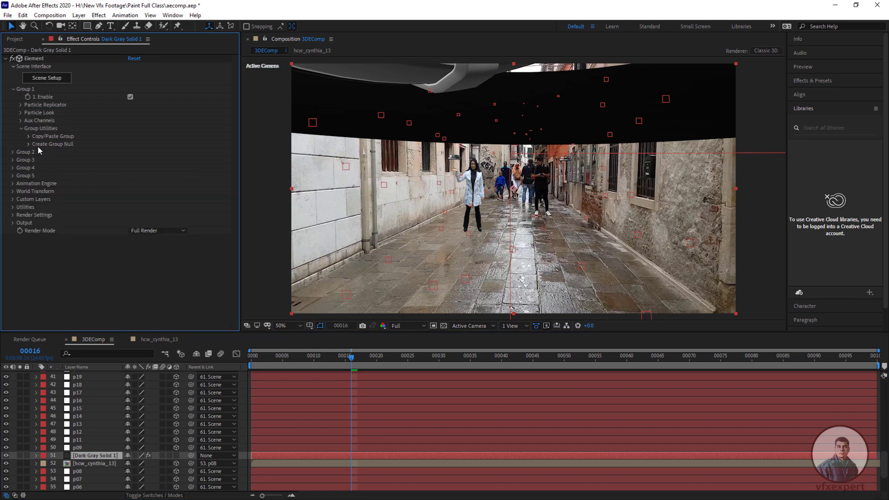
click(29, 144)
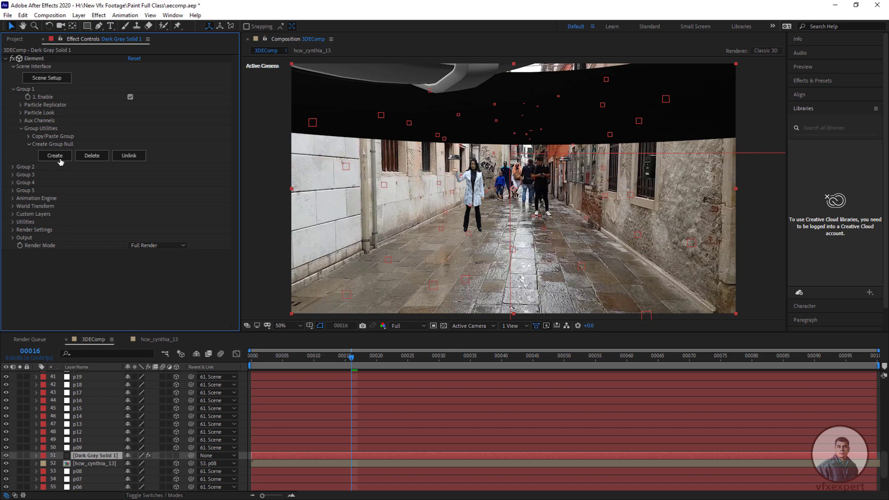
click(60, 158)
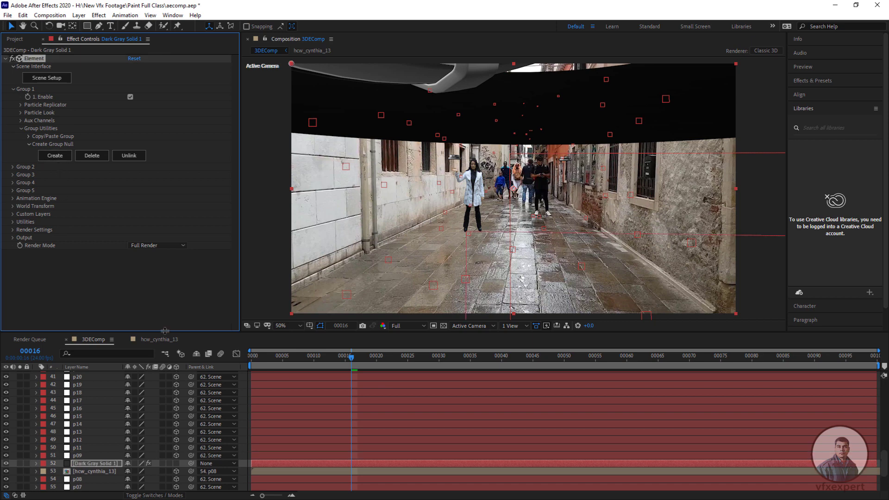
Move the Group 1 null directly above the dark gray solid in the layer stack and parent it to p08
drag(166, 331, 185, 236)
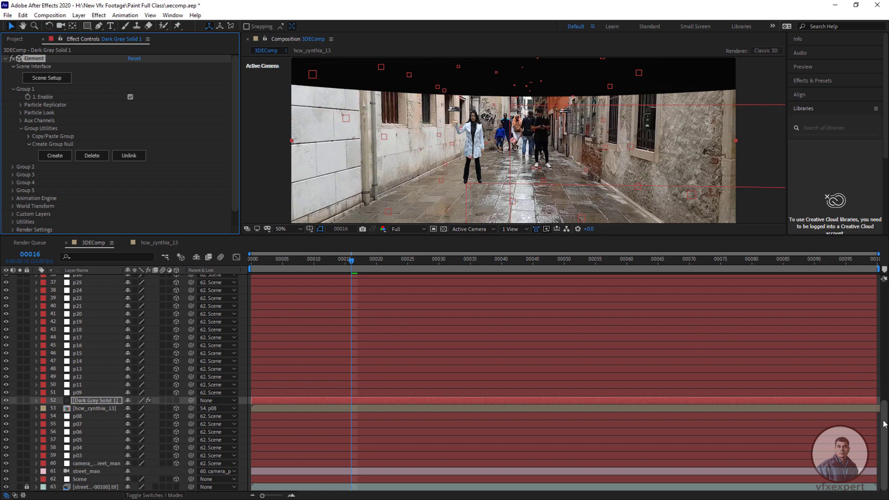
drag(886, 422, 863, 281)
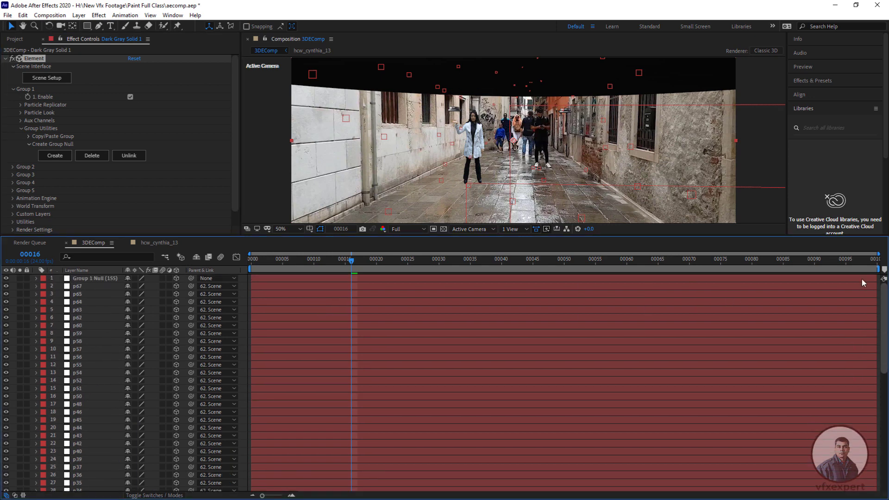
drag(91, 278, 111, 445)
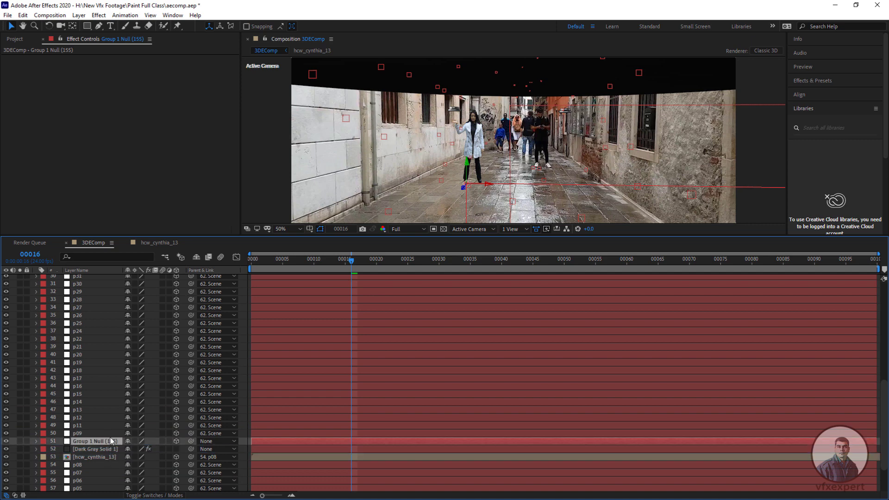
key(s)
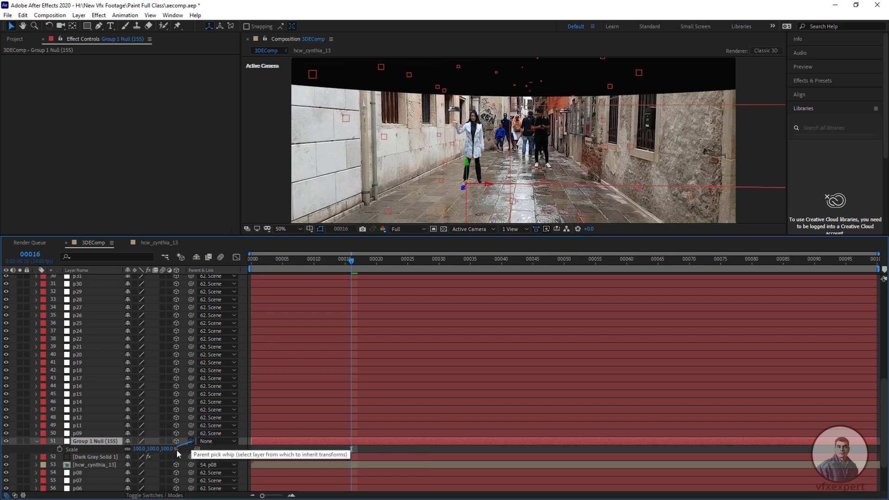
drag(99, 457, 83, 470)
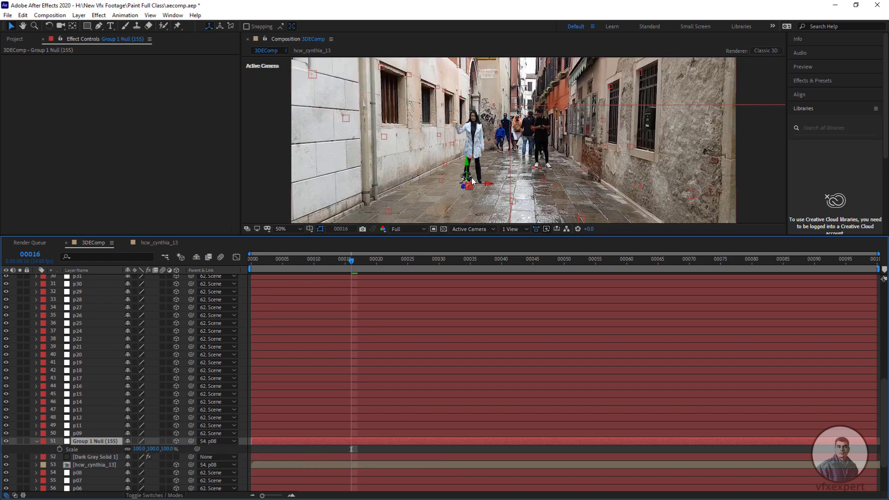
Scale the Group 1 null up uniformly to 341% and shift it sideways so the trophy stands beside the woman
key(period)
key(period)
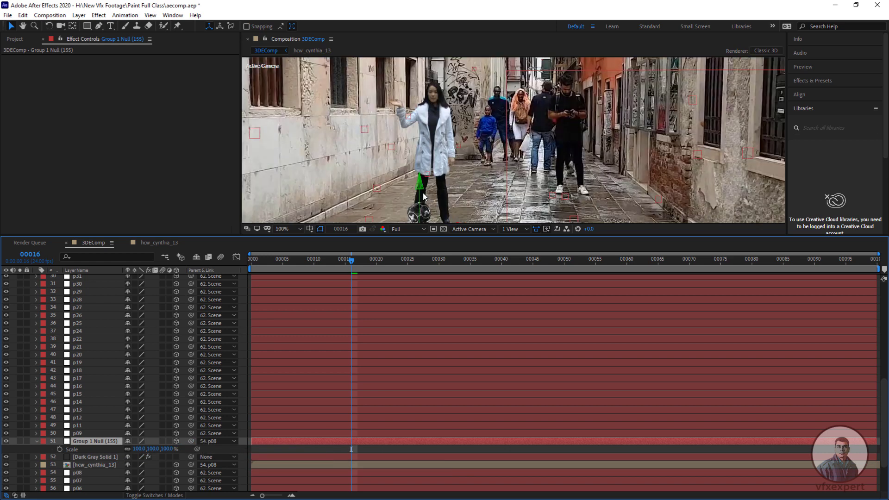
key(comma)
key(period)
key(period)
drag(140, 449, 193, 442)
key(comma)
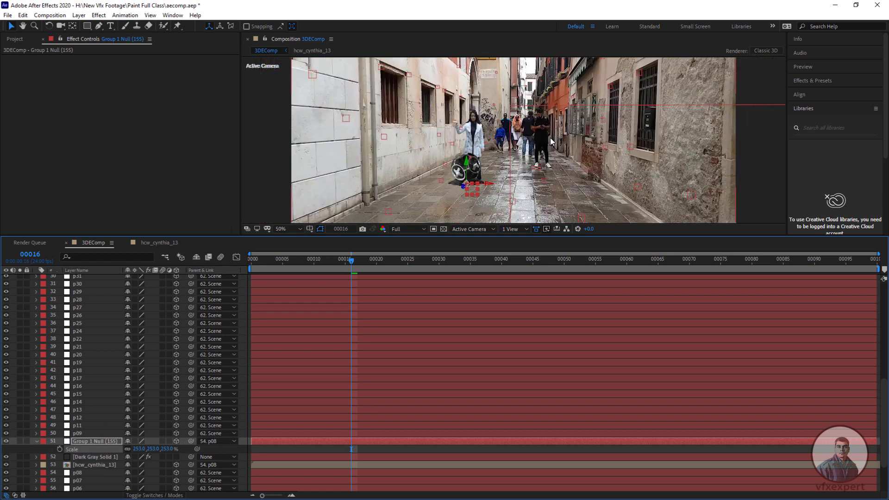
drag(491, 186, 612, 202)
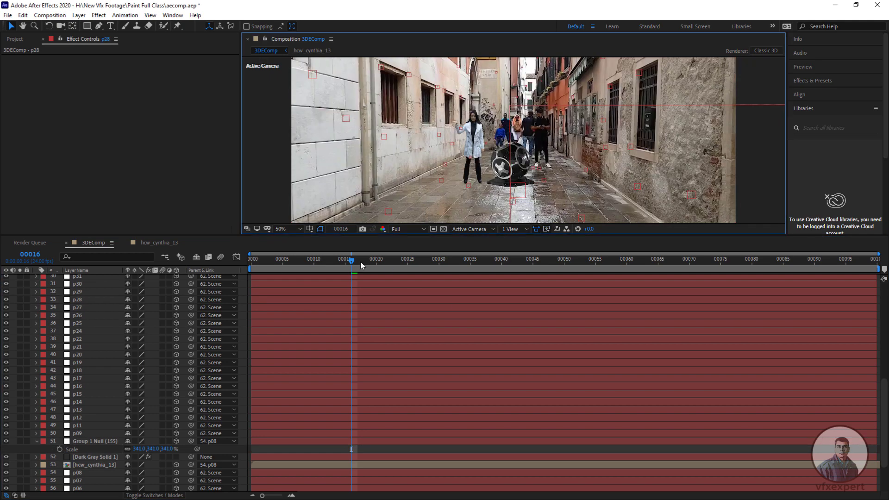
Play back and scrub 3DEComp to frame 51 and examine the trophy's rendering up close
click(295, 229)
click(285, 238)
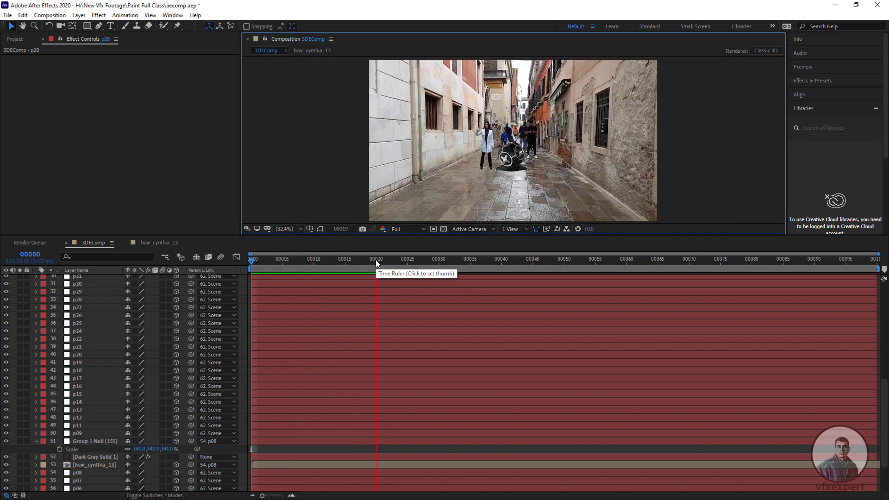
drag(376, 260, 570, 273)
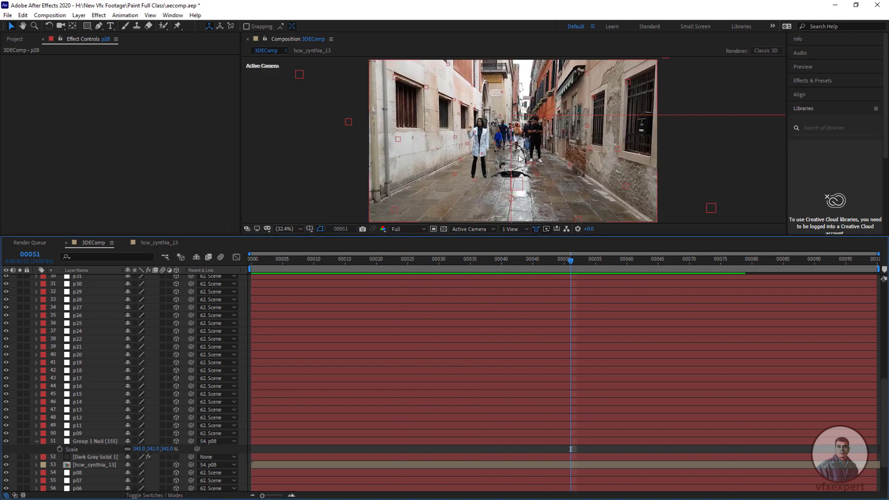
scroll(506, 157, up, 1)
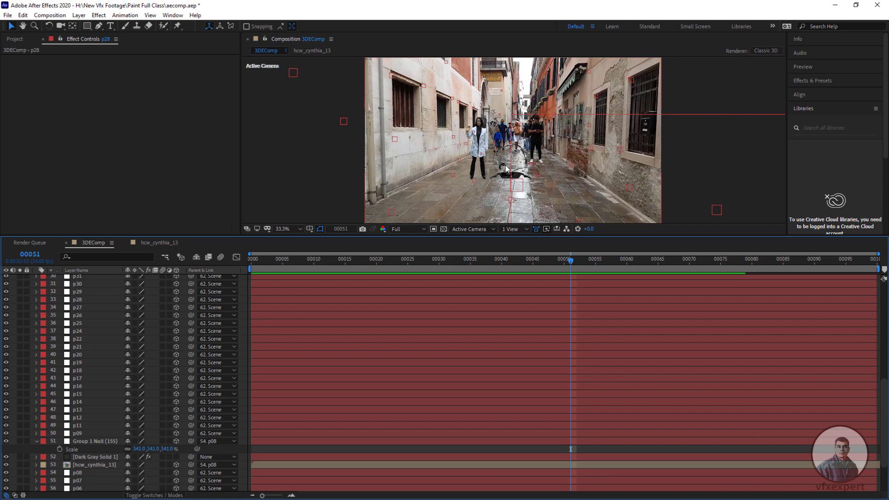
scroll(511, 165, up, 3)
scroll(526, 171, down, 2)
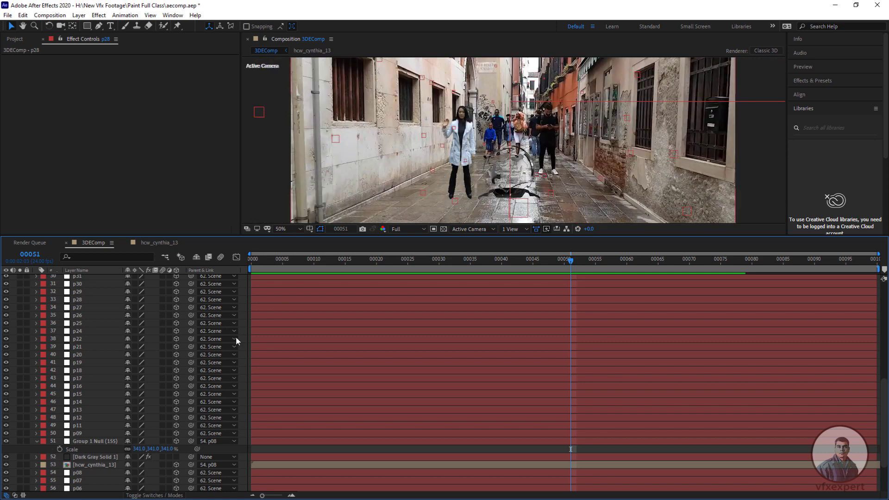
Set the Element effect's Camera Near Plane cut-off to 1.0 on the dark gray solid
click(105, 457)
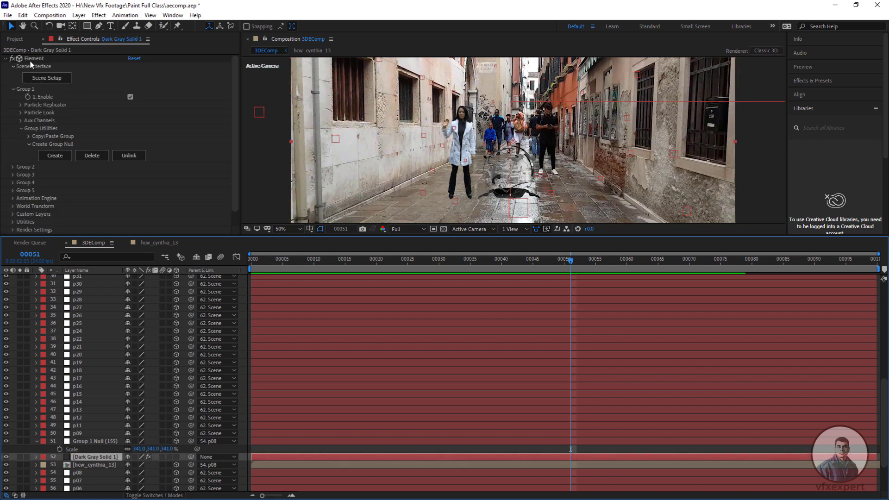
scroll(46, 165, down, 2)
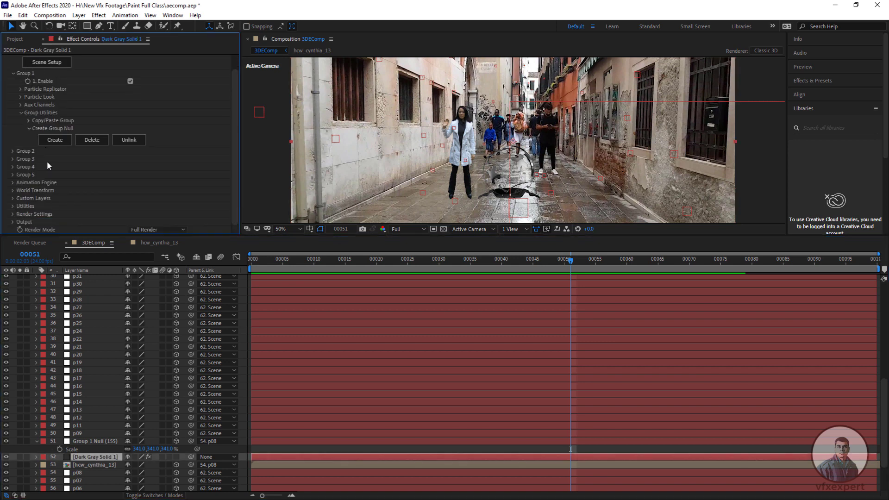
click(13, 214)
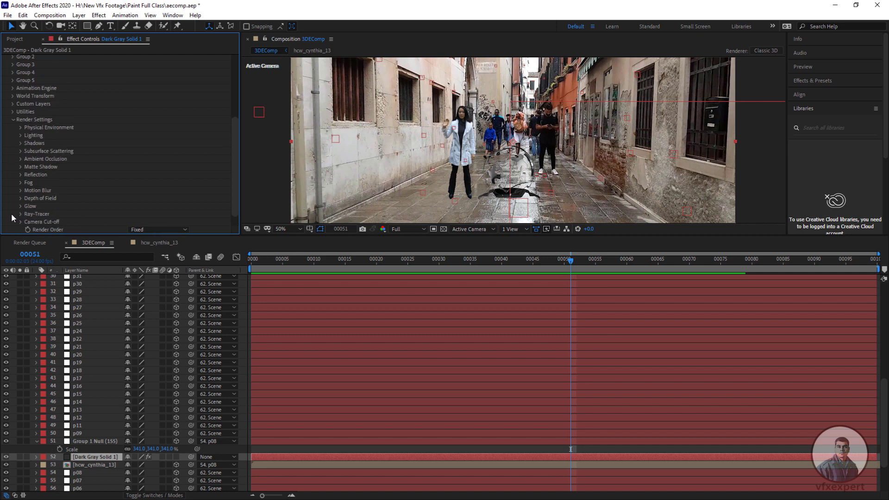
scroll(105, 179, down, 2)
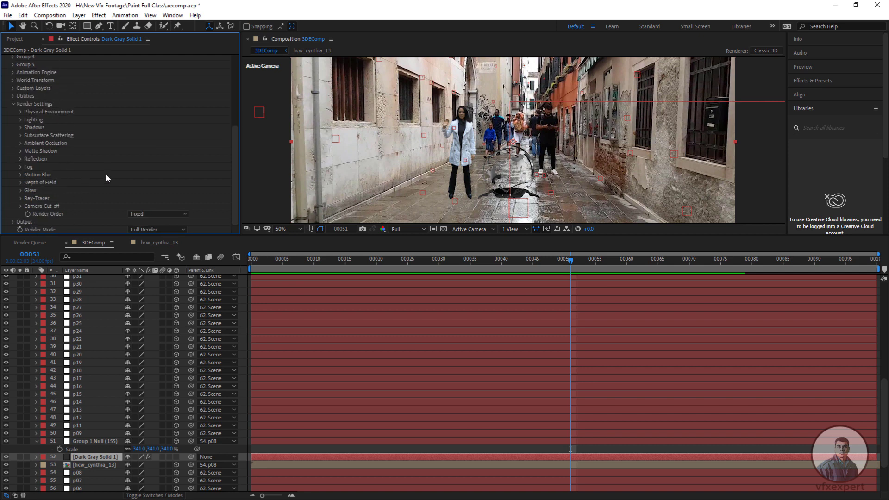
click(20, 205)
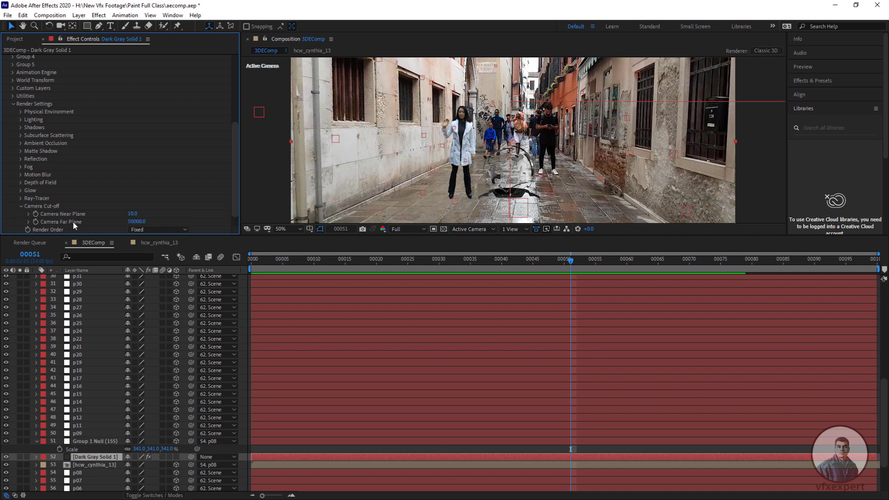
click(133, 216)
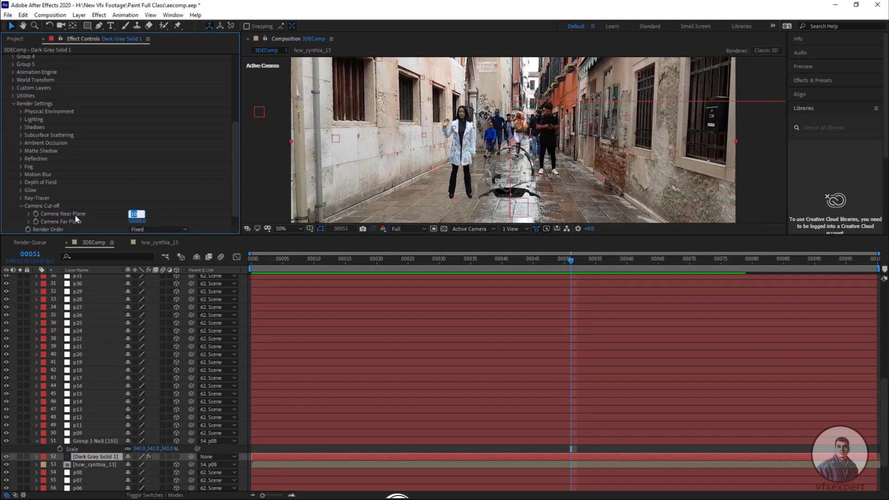
text(1)
key(Return)
Enlarge the composition view to fit, then play back and scrub 3DEComp to check the trophy against the tracked pavement
drag(597, 267, 658, 267)
scroll(496, 204, down, 2)
key(space)
drag(535, 236, 524, 356)
click(294, 349)
click(283, 185)
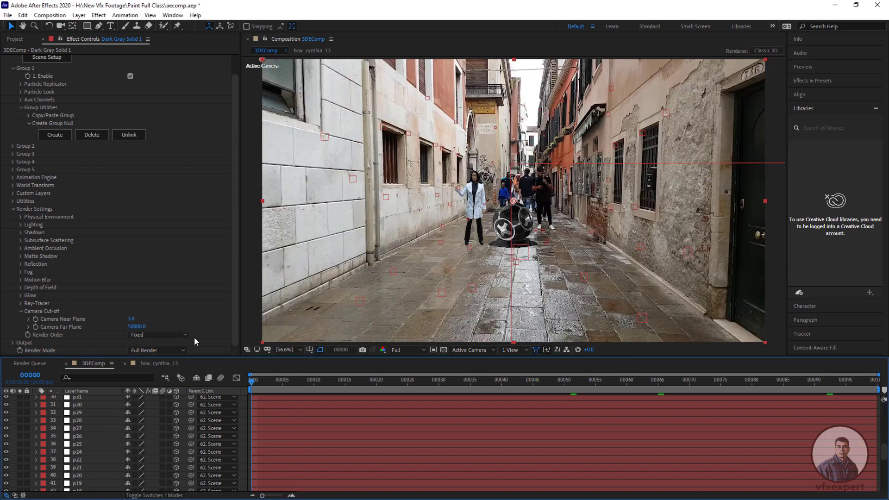
key(space)
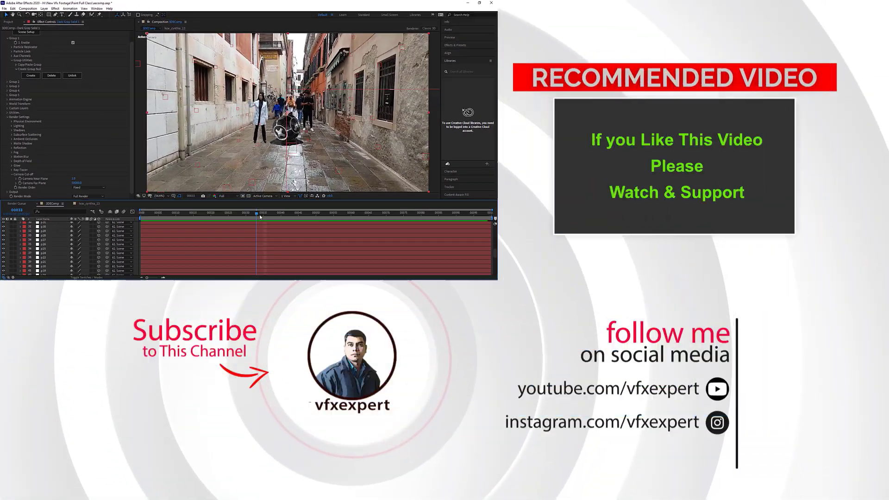
drag(270, 216, 281, 219)
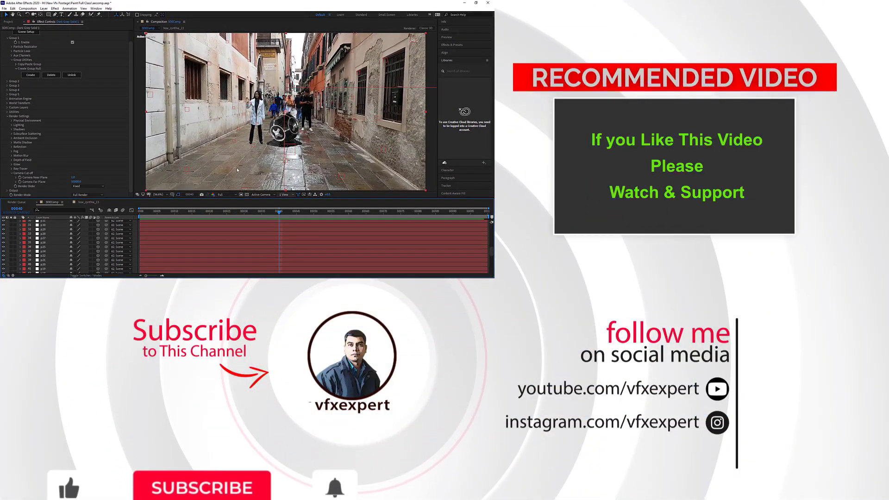